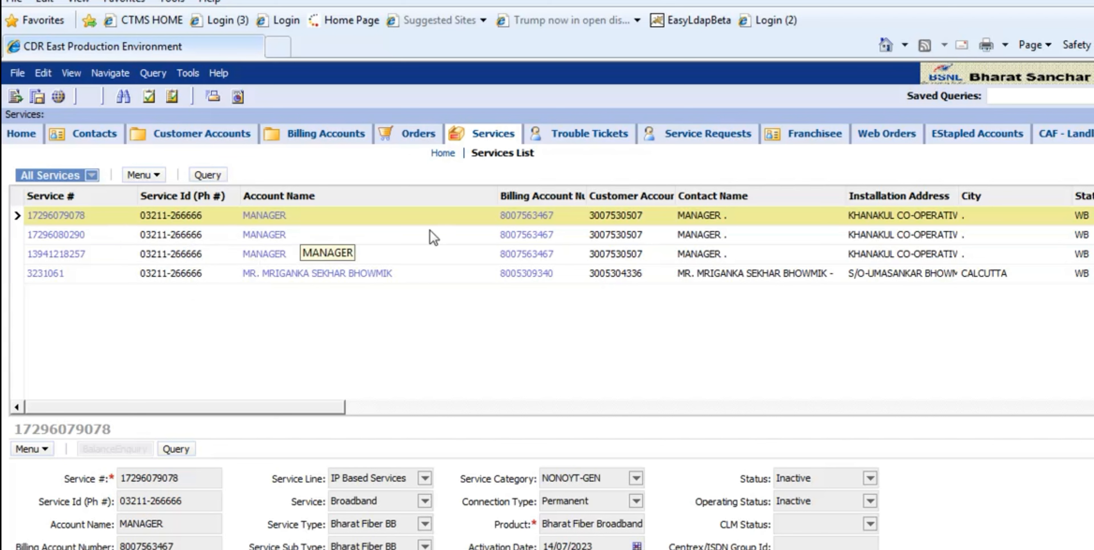
- Open the billing account of the first listed service and review its invoices and account details
click(520, 214)
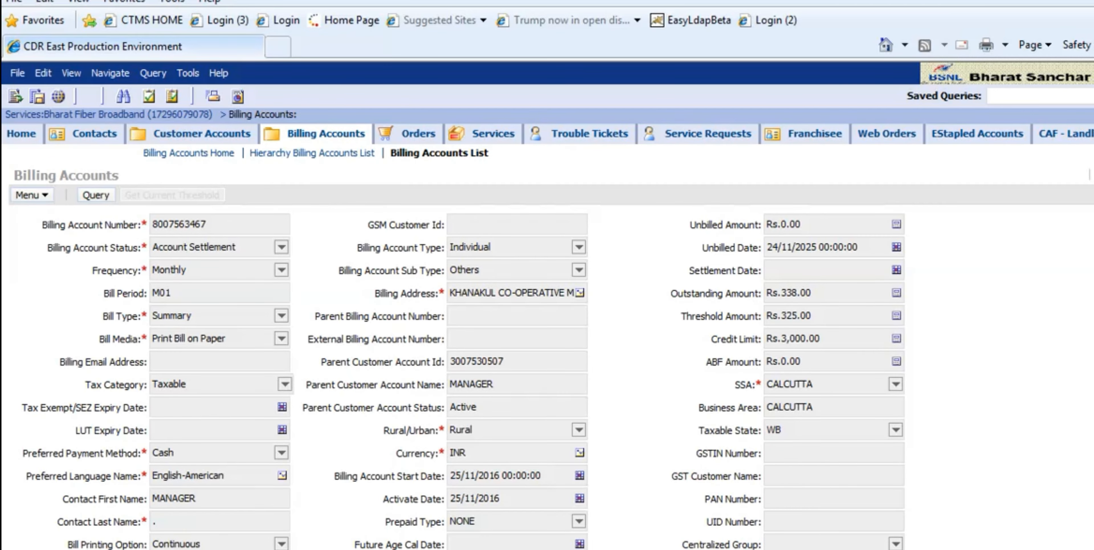
scroll(551, 340, down, 10)
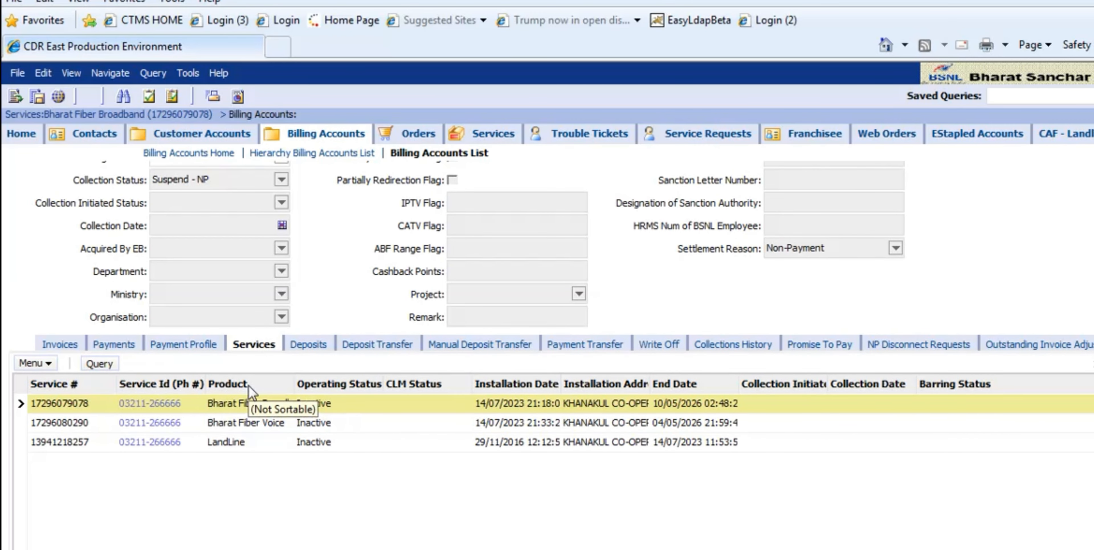
click(59, 346)
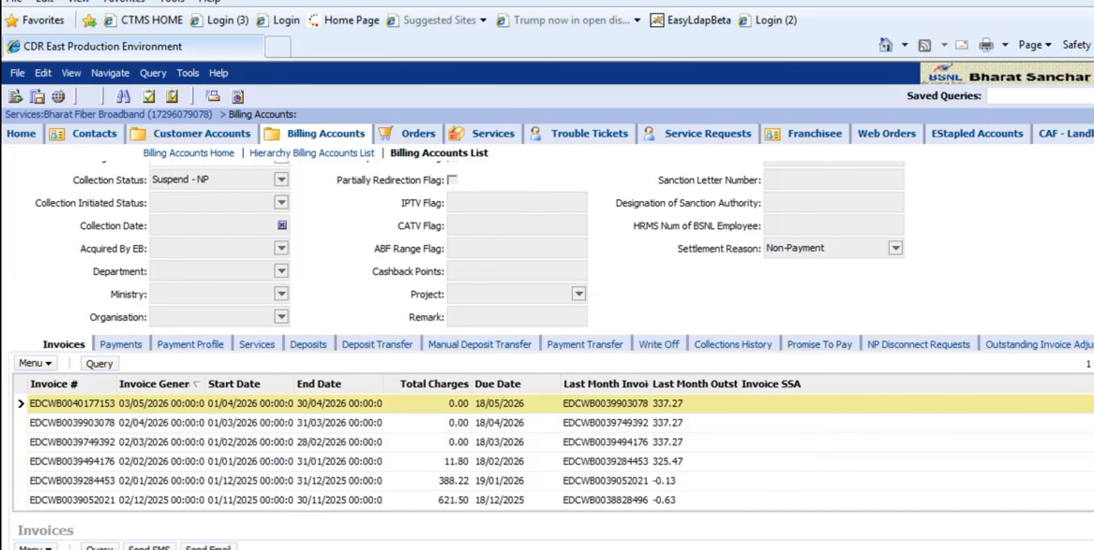
scroll(547, 352, up, 8)
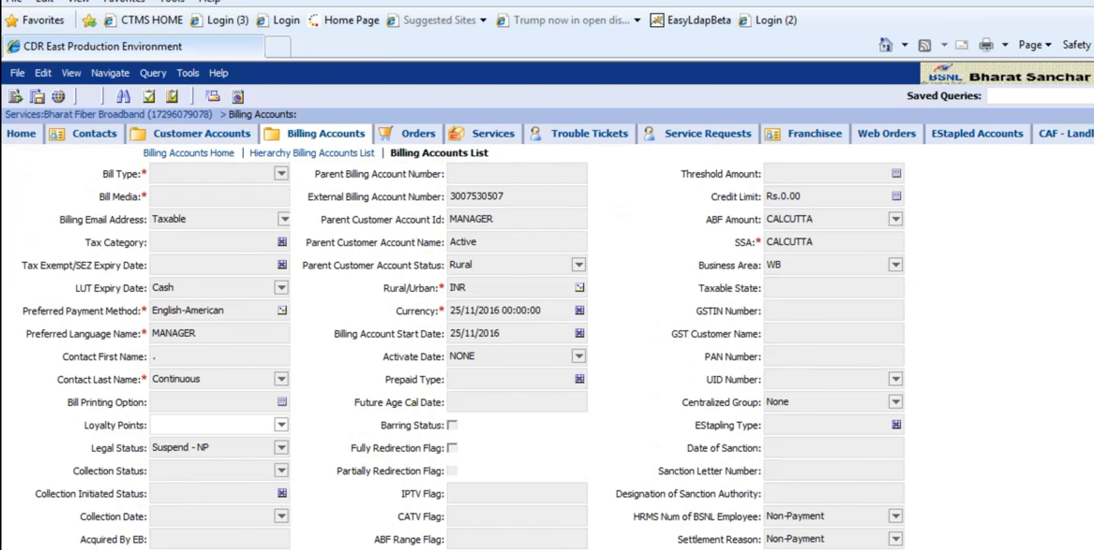
scroll(828, 292, up, 1)
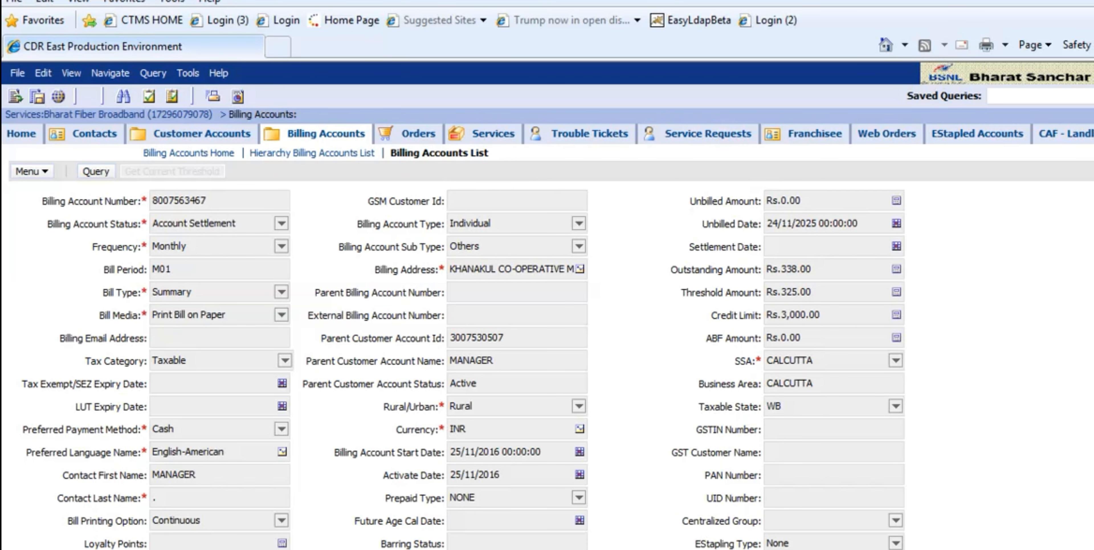
scroll(548, 357, down, 10)
- Return to the services list, open the first service's customer account, and review its installed services and contacts
key(alt+Left)
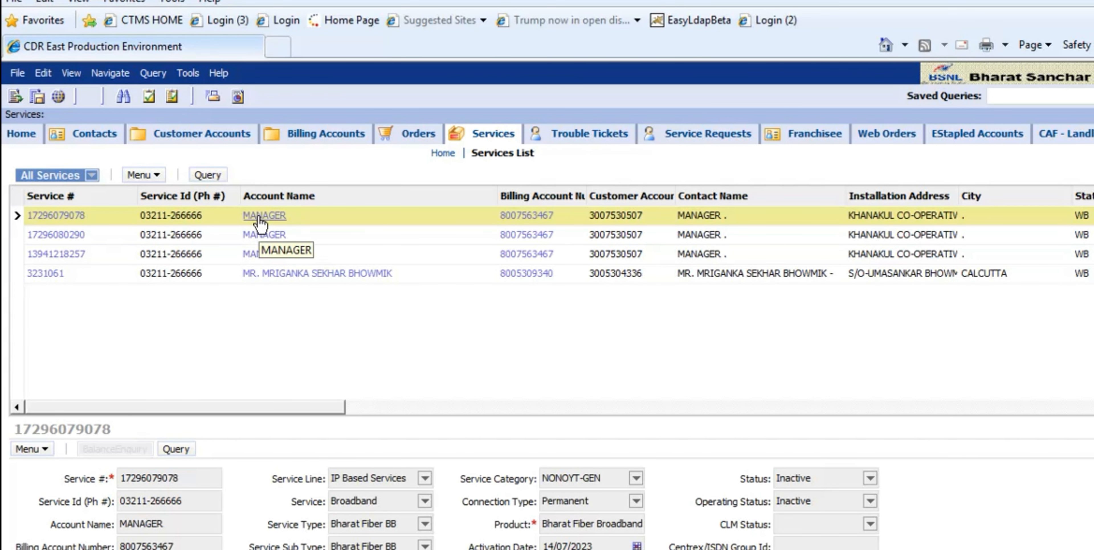
click(255, 216)
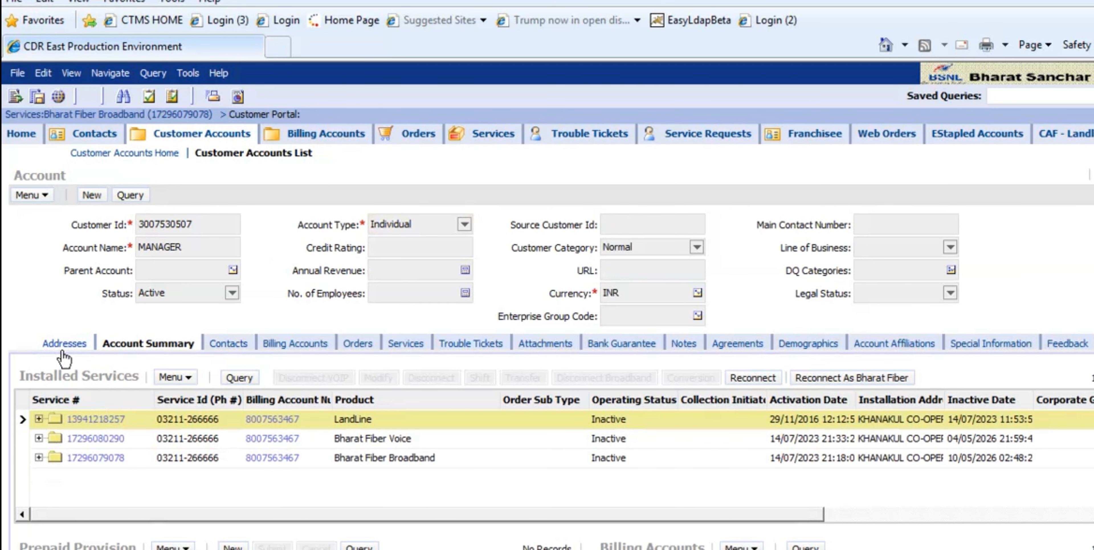
click(73, 344)
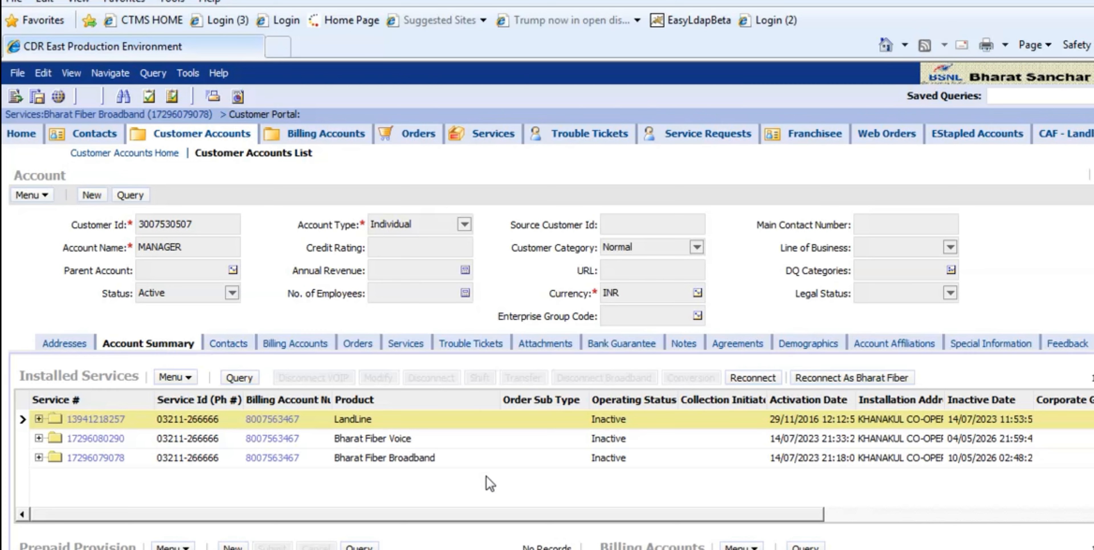
click(484, 458)
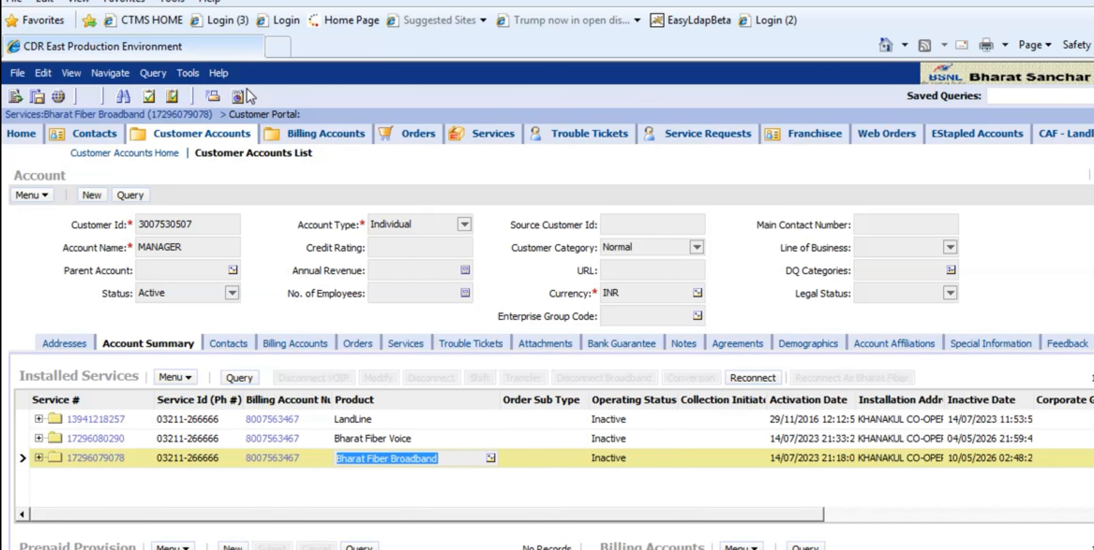
click(238, 344)
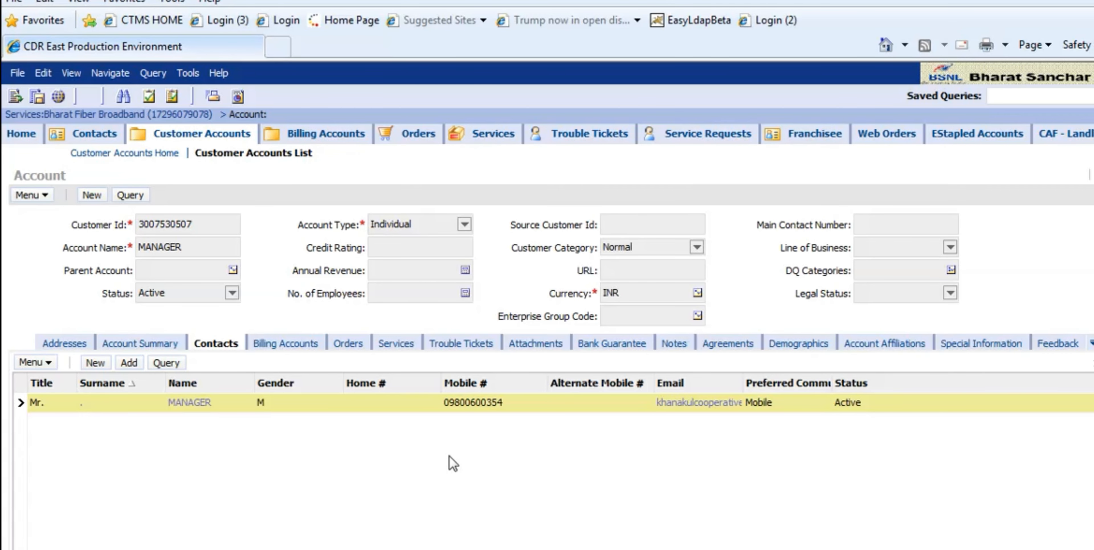
- Start a new billing account record under the customer account
click(296, 347)
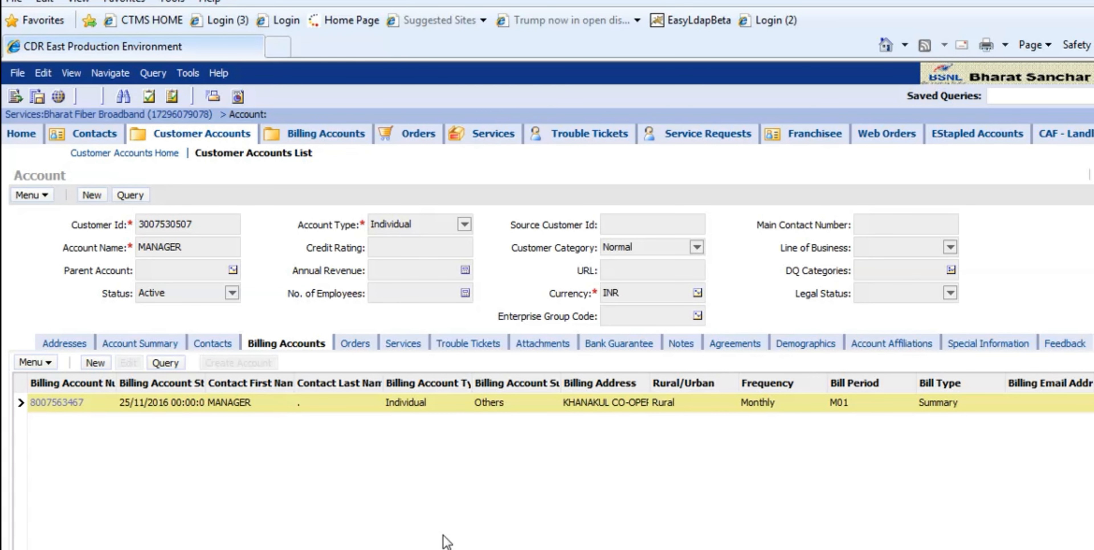
scroll(551, 355, down, 1)
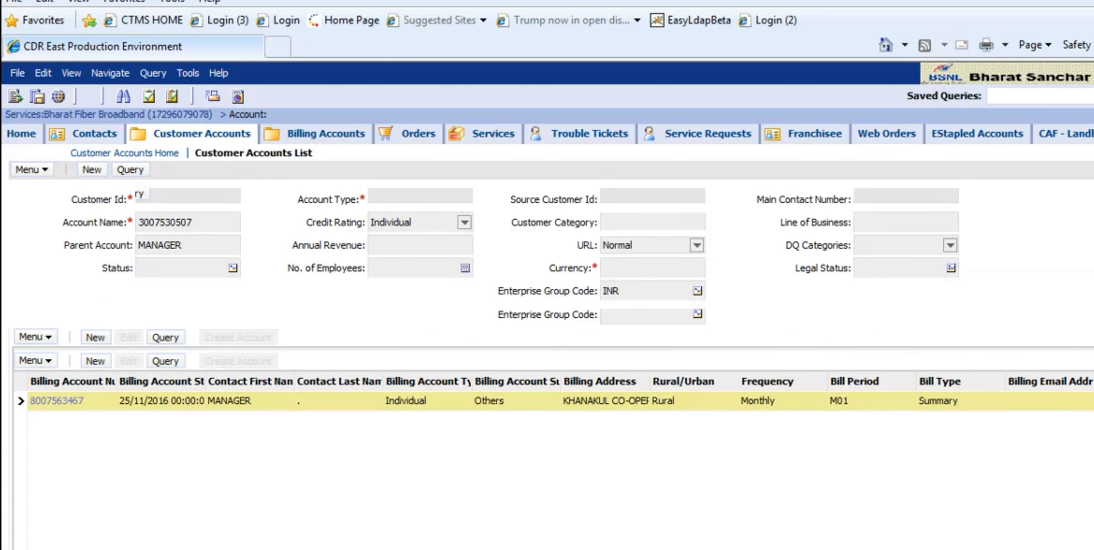
drag(112, 540, 184, 516)
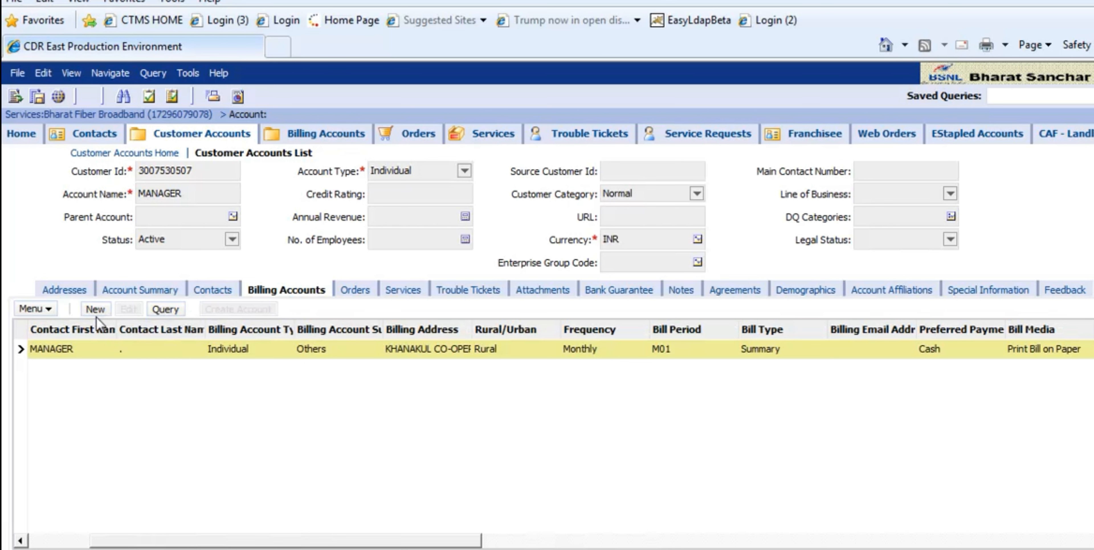
click(95, 310)
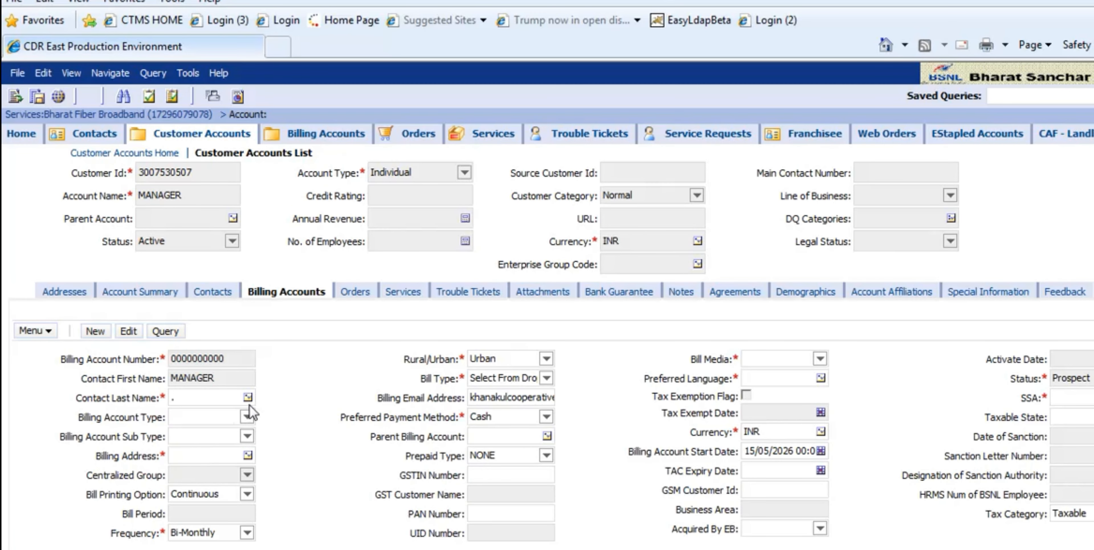
- Assign the existing contact and billing address to the new record, with account type Individual and sub type Others
click(246, 398)
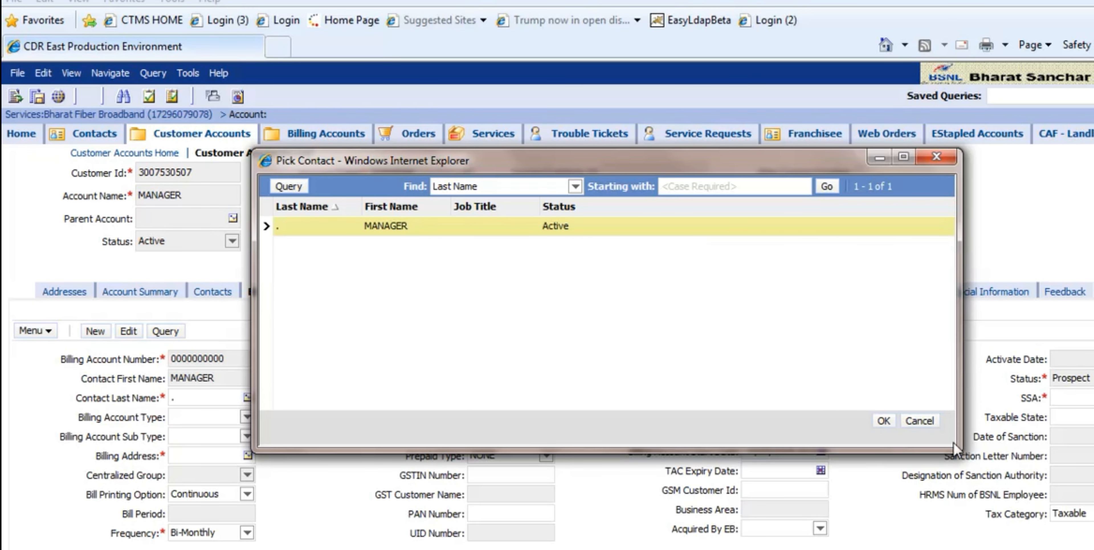
click(883, 421)
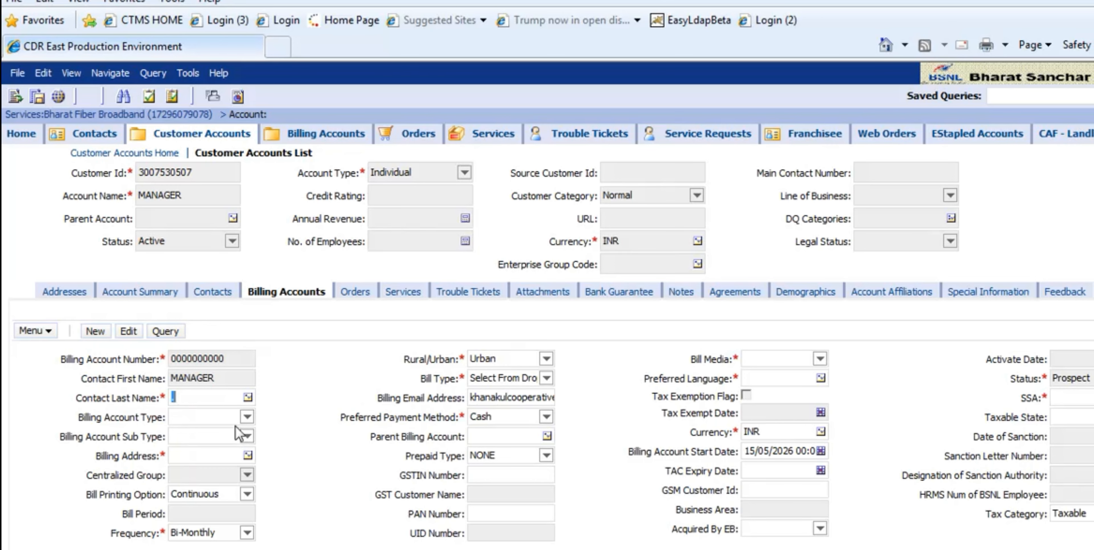
click(247, 417)
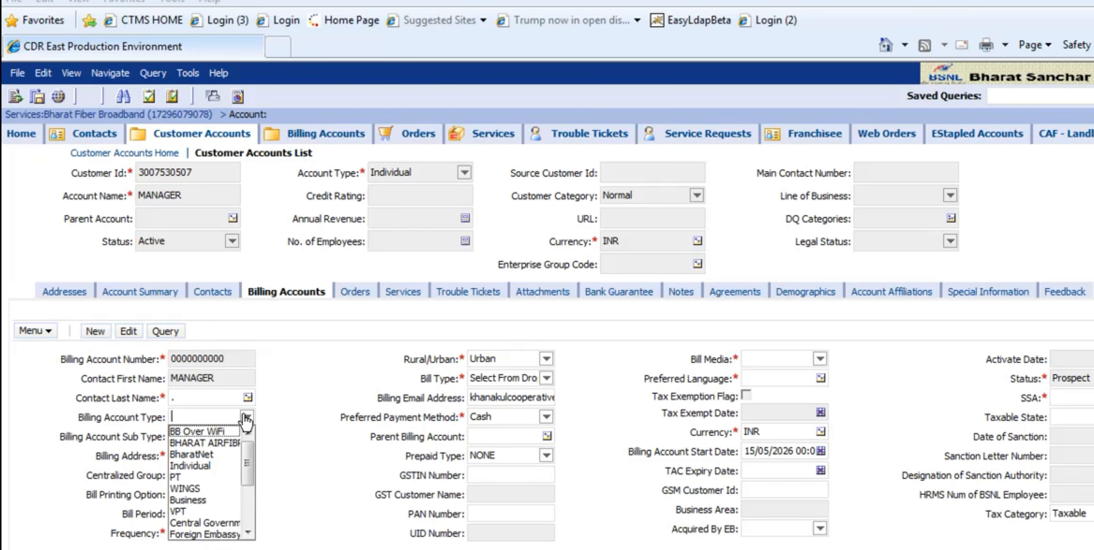
click(205, 465)
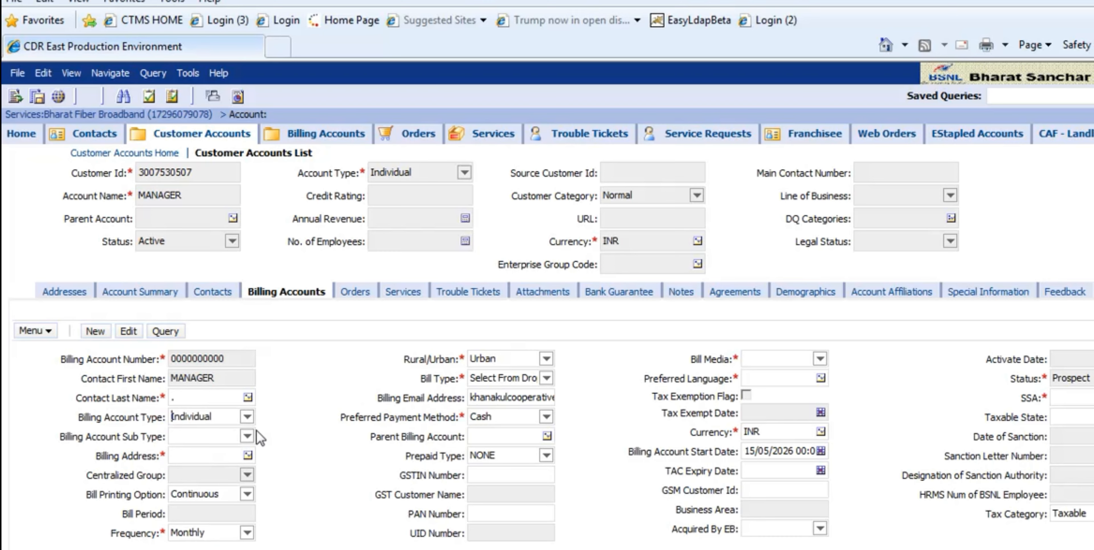
click(248, 437)
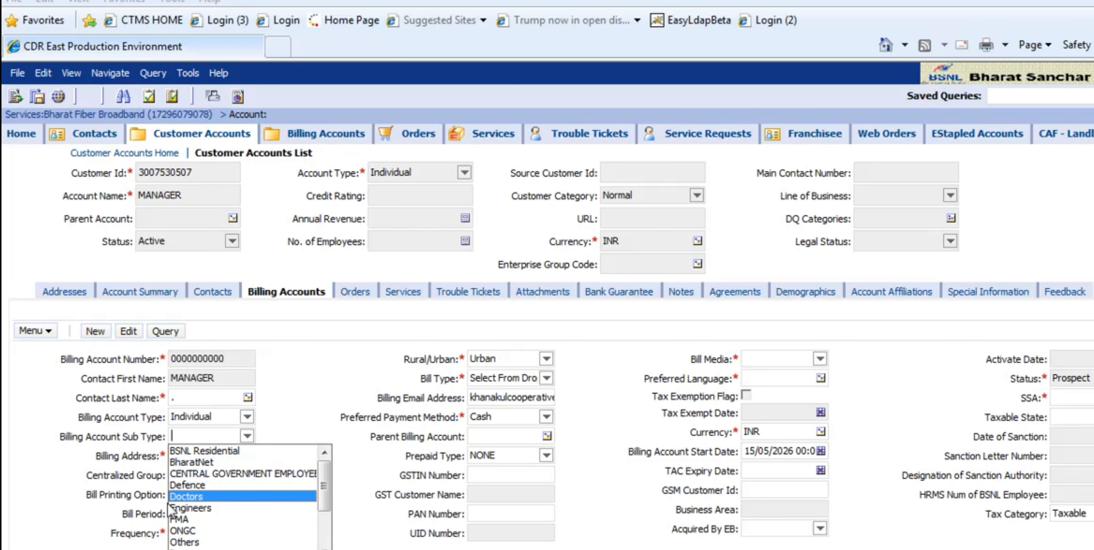
click(191, 543)
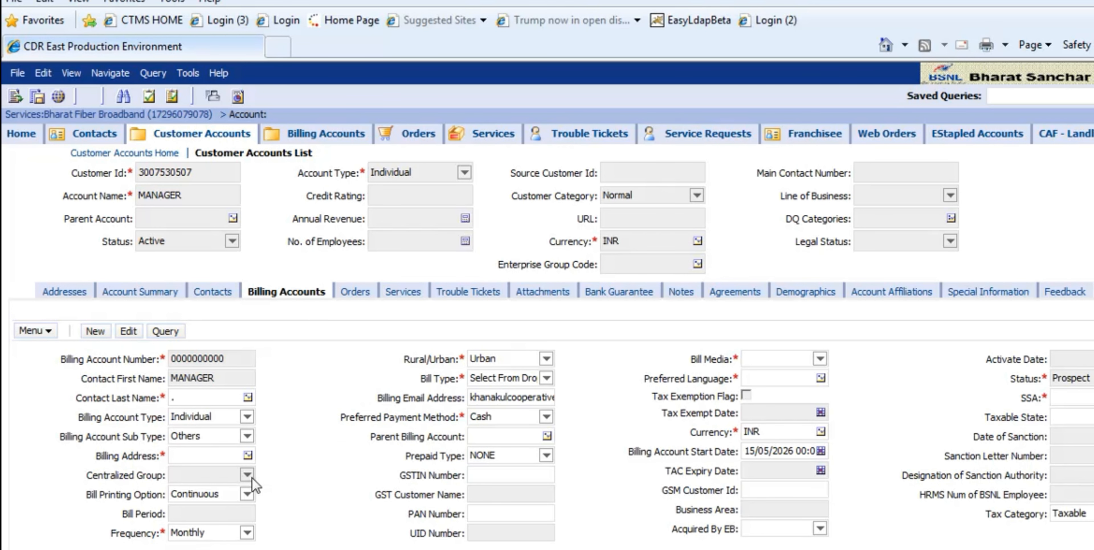
click(247, 457)
- Set the new billing account to Rural with the bill type Summary
click(541, 358)
click(503, 374)
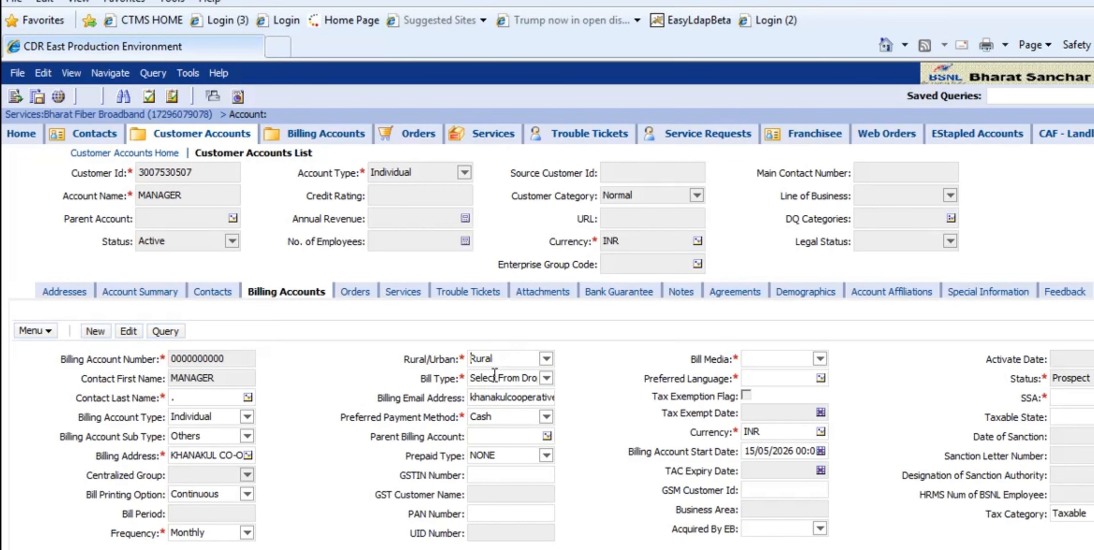
click(547, 378)
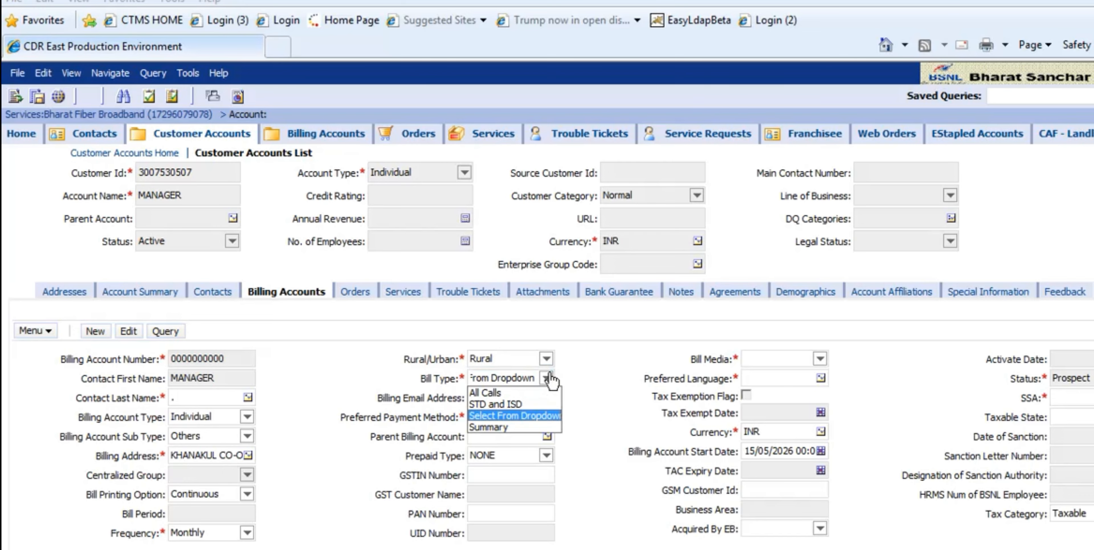
click(494, 427)
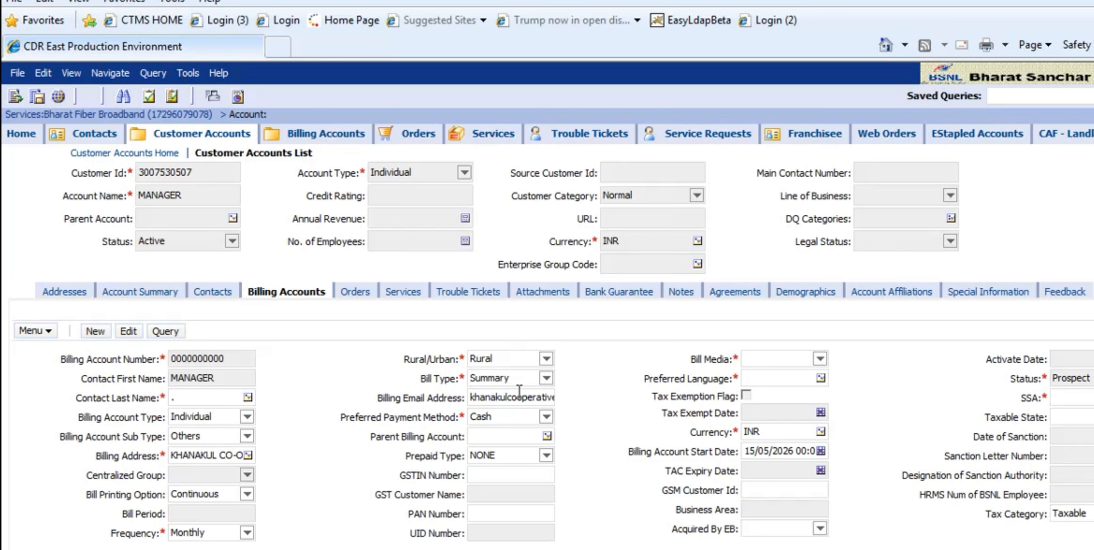
- Set the bill media to Email and Print Bill on Paper and the preferred language to English-American
click(820, 359)
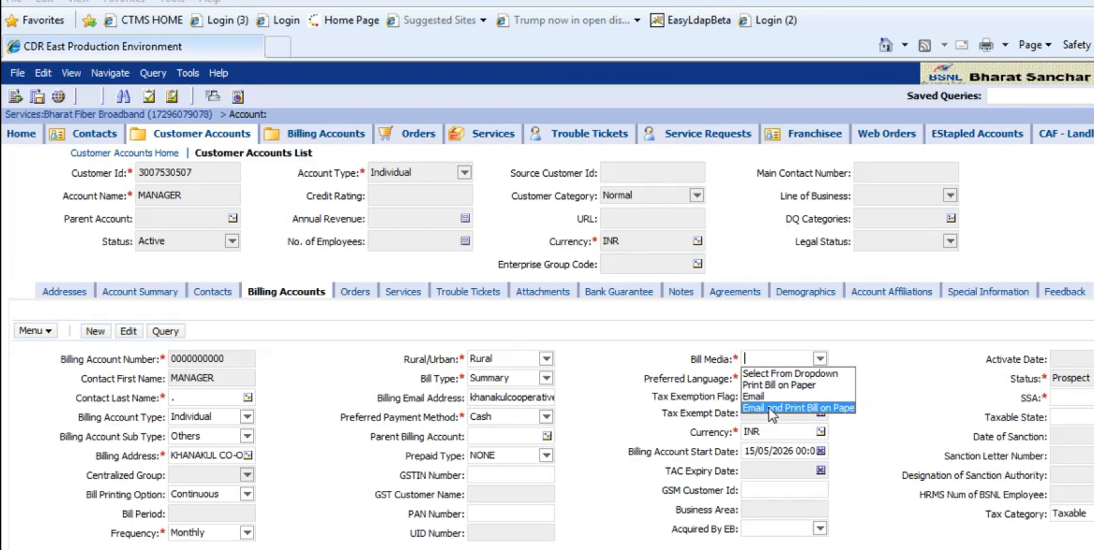
click(777, 408)
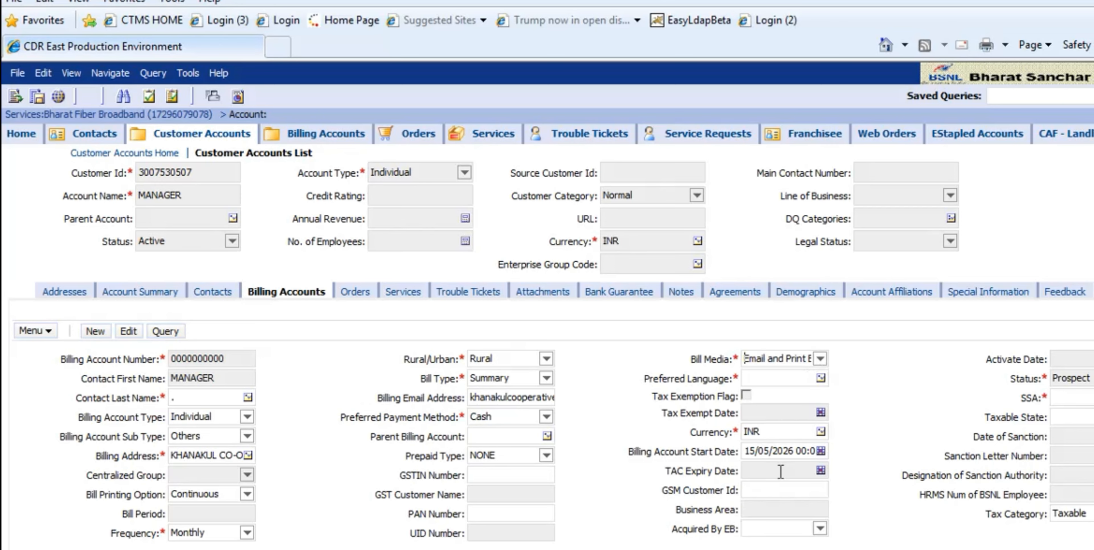
click(820, 378)
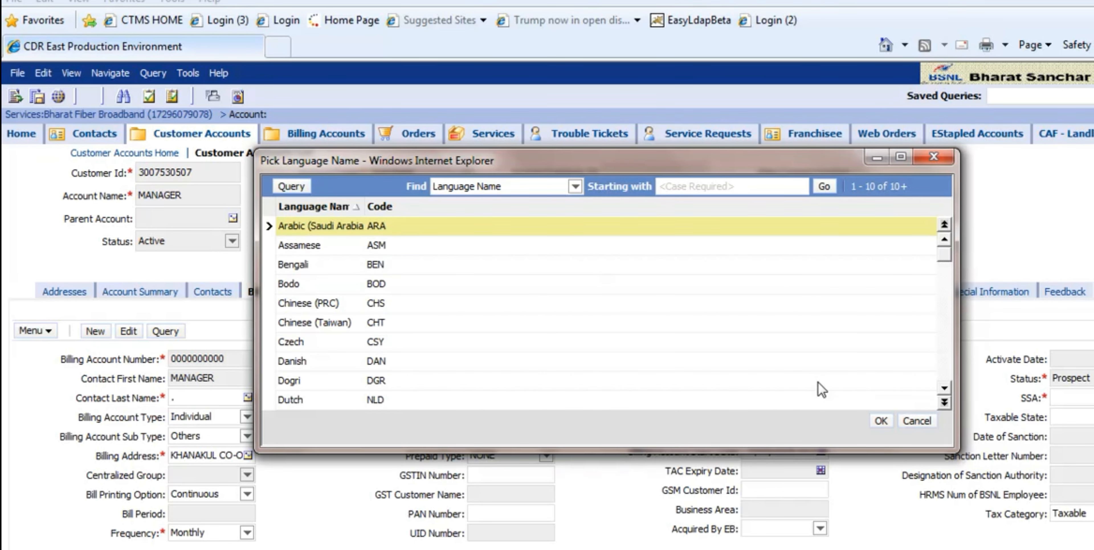
click(945, 403)
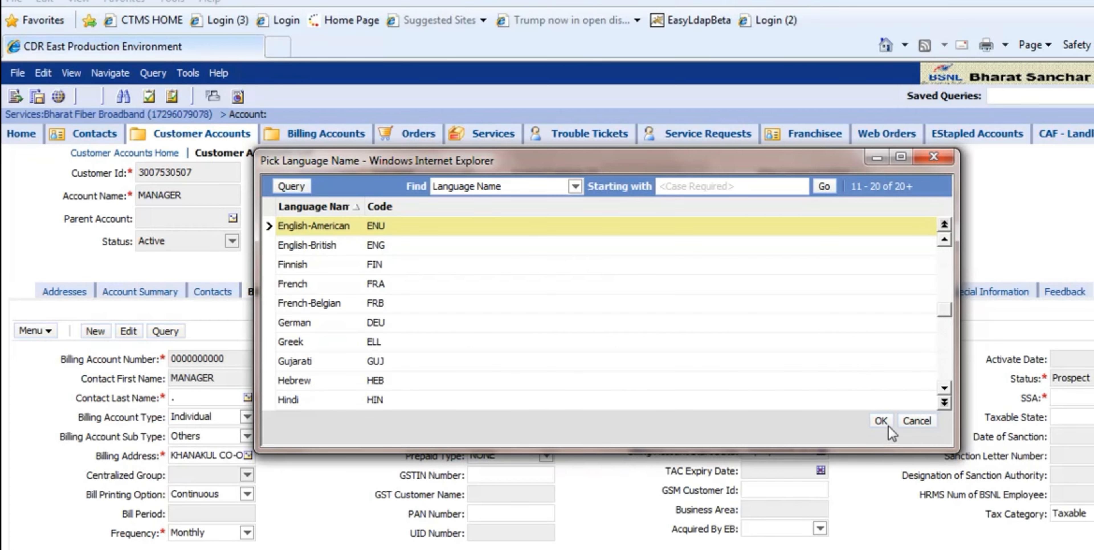
click(882, 422)
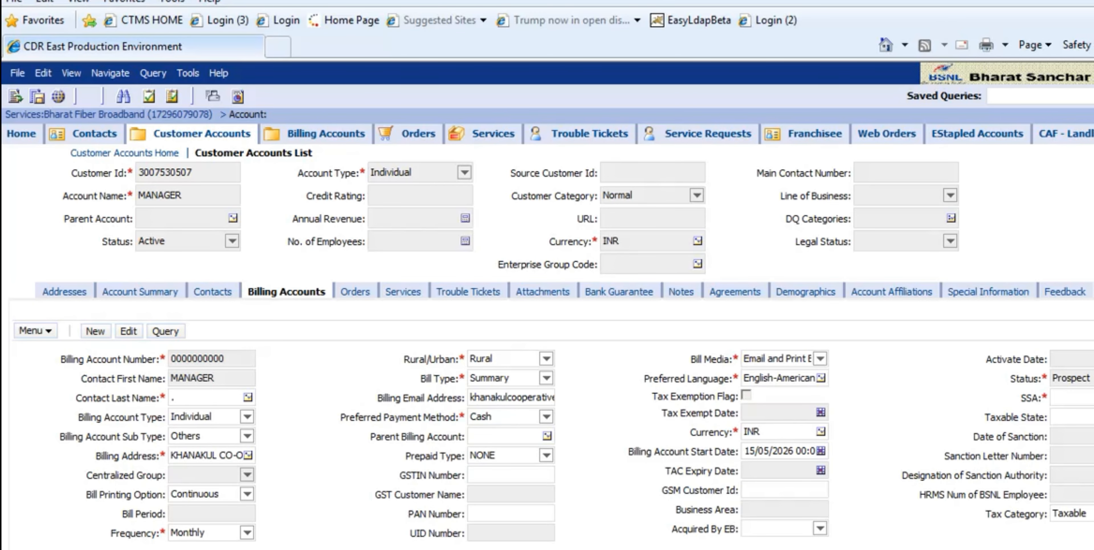
- Pick CALCUTTA in the WB circle as the SSA of the new billing account
click(1091, 398)
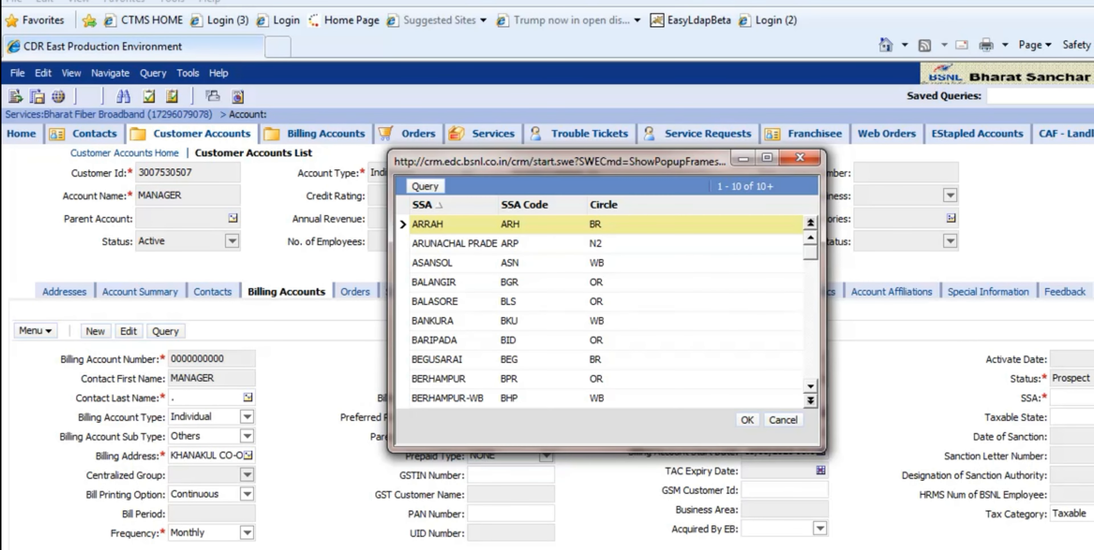
click(810, 401)
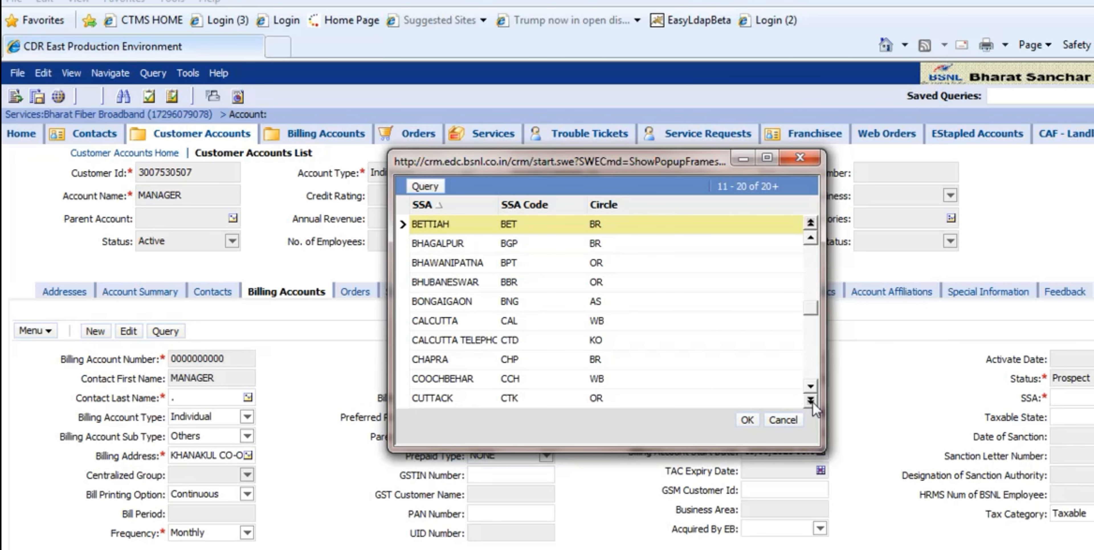
click(614, 314)
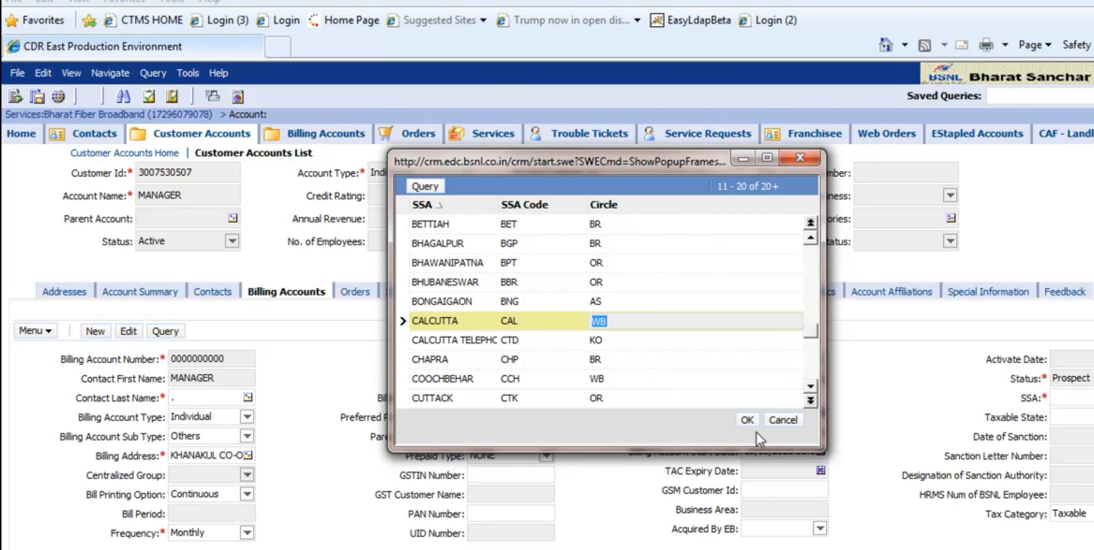
click(752, 417)
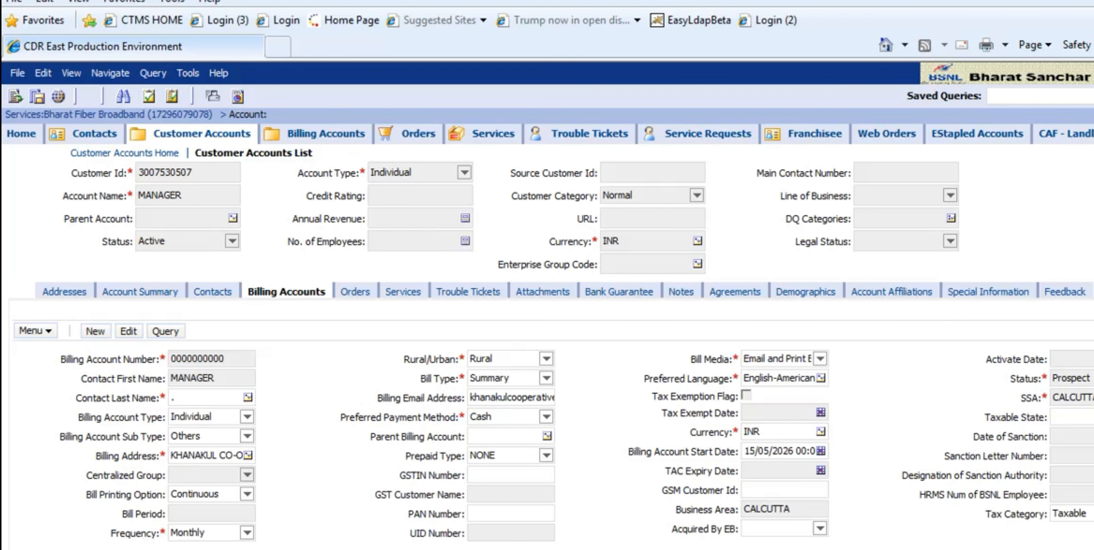
- Set the taxable state to WB, save the record and submit it for account creation
click(1092, 417)
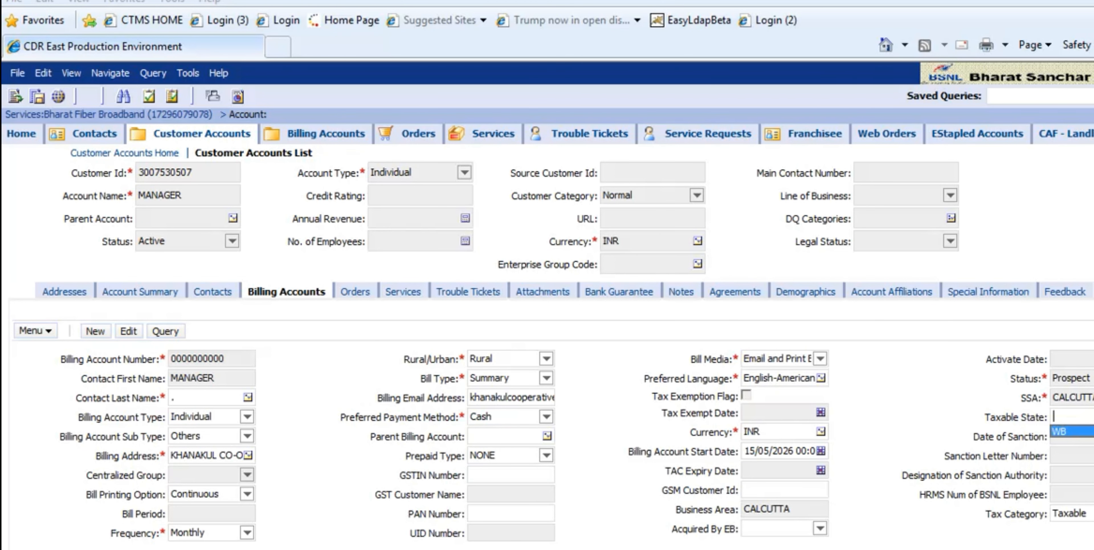
click(1086, 432)
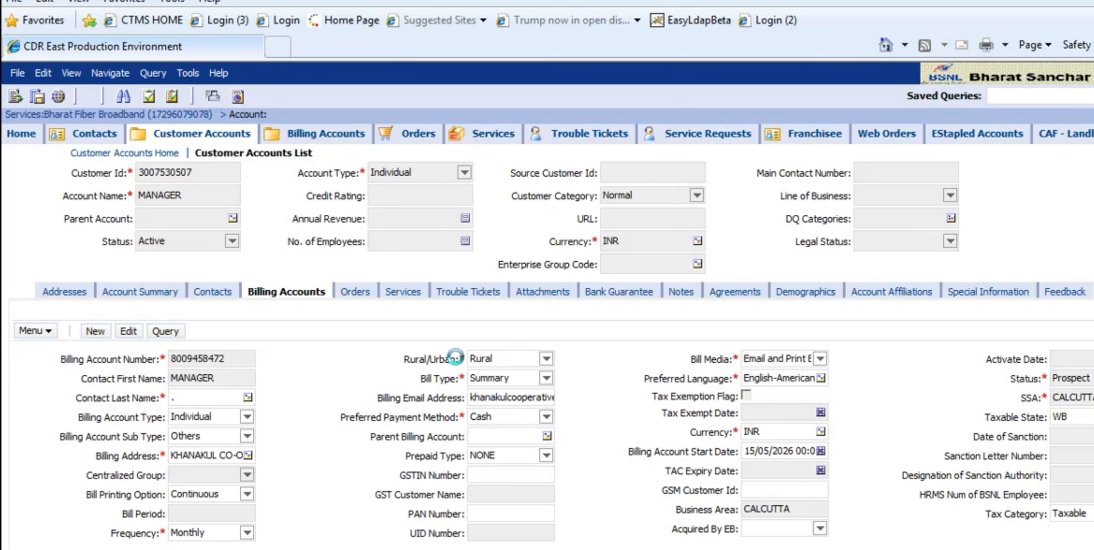
click(238, 311)
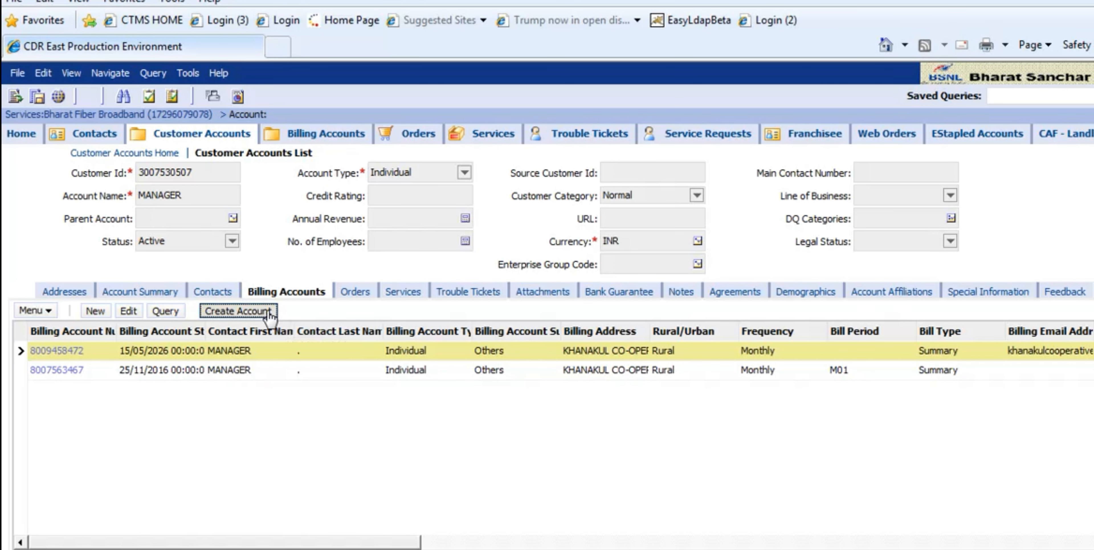
- Return to the account summary and start a reconnect order for the inactive Bharat Fiber Broadband service
click(665, 336)
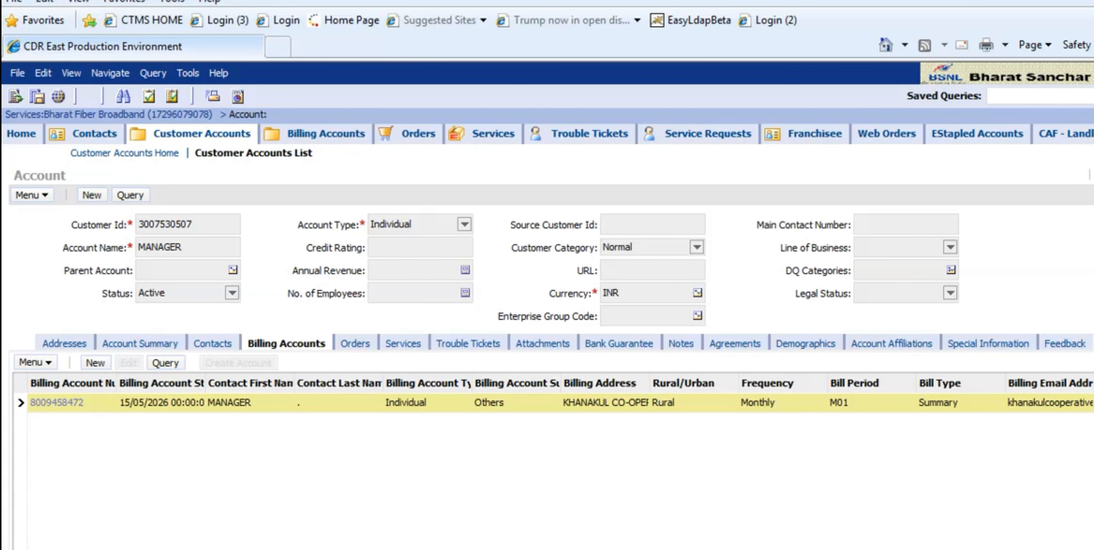
key(alt+Left)
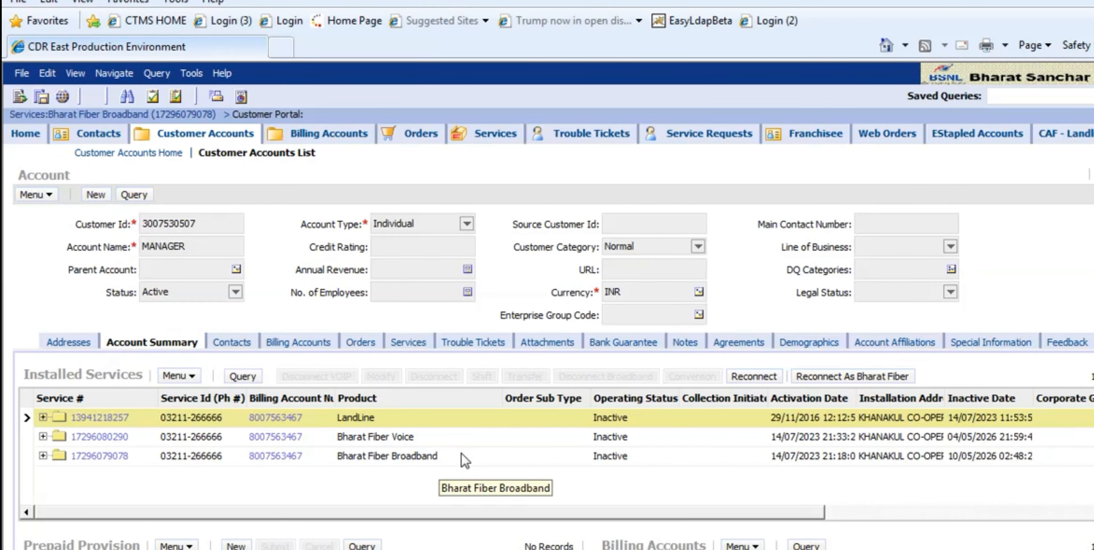
click(462, 453)
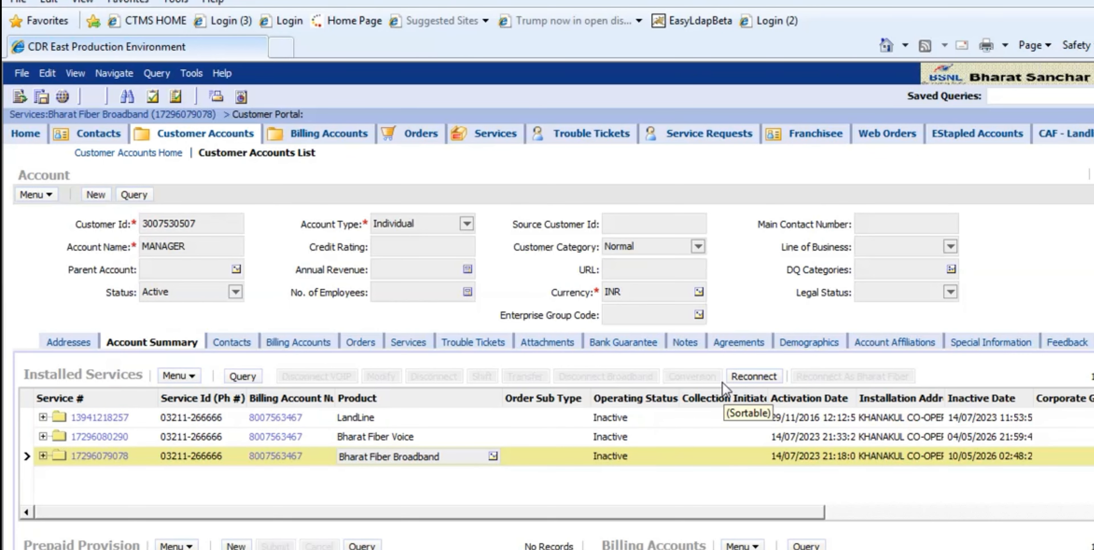
click(758, 376)
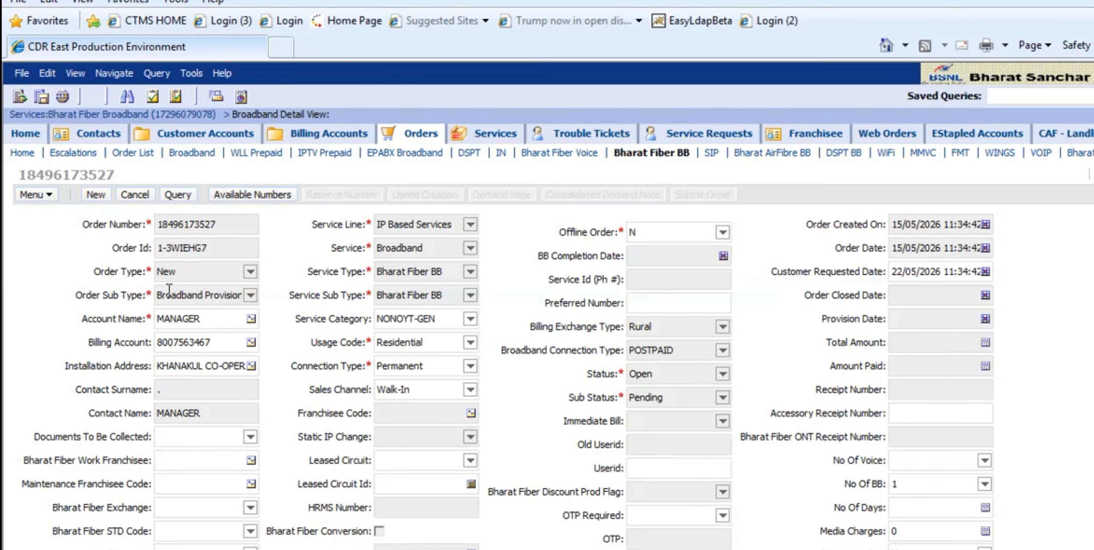
- Set the documents to be collected to CAF and Credentials and assign the newly created billing account to the order
click(250, 437)
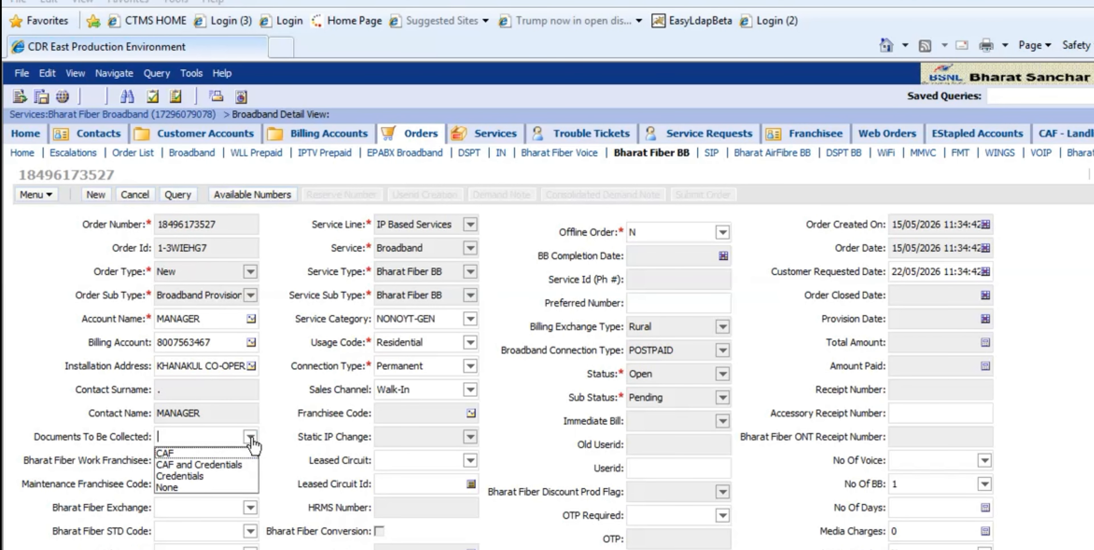
click(244, 465)
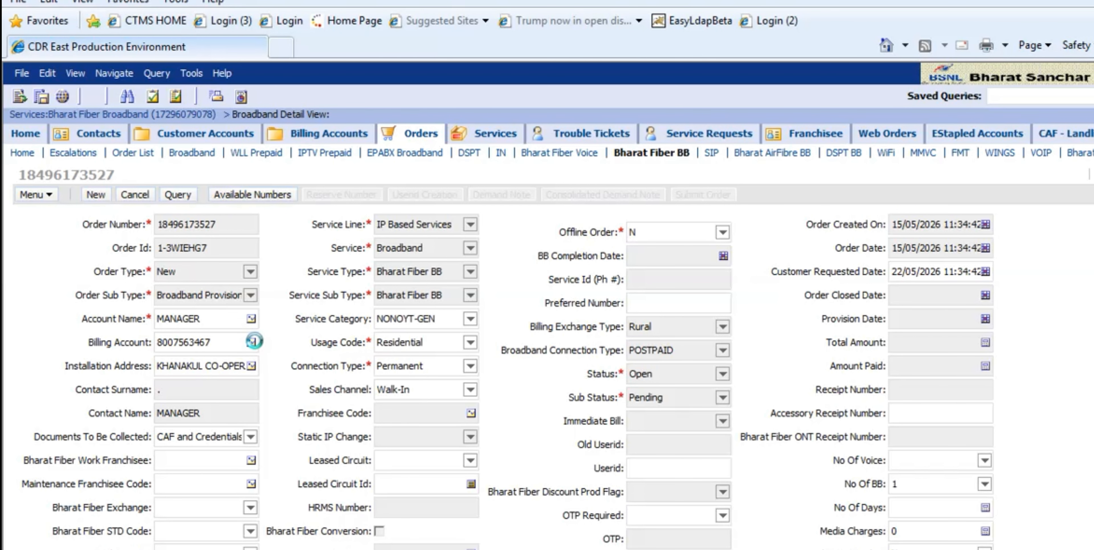
click(250, 348)
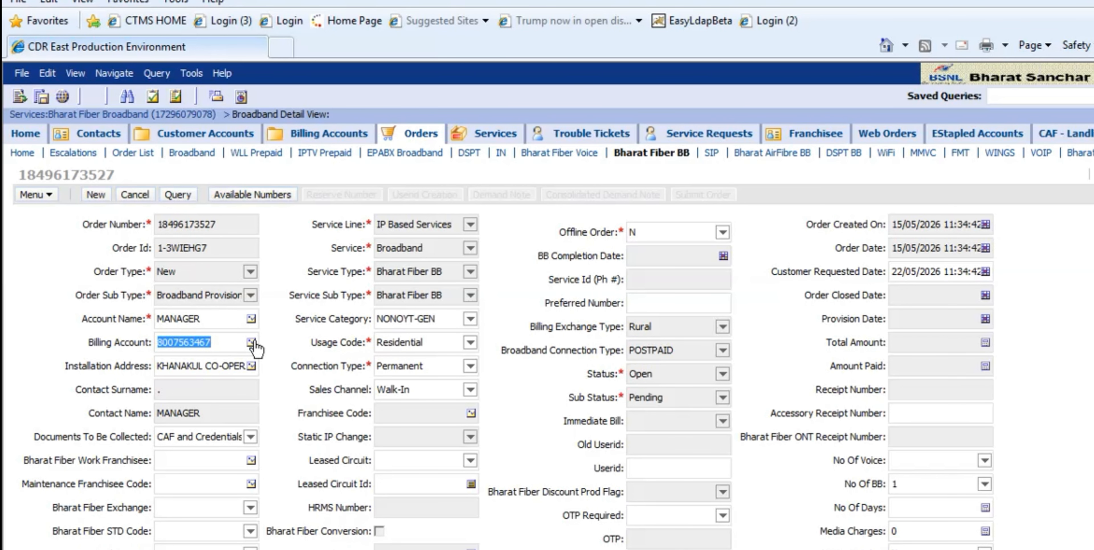
click(251, 343)
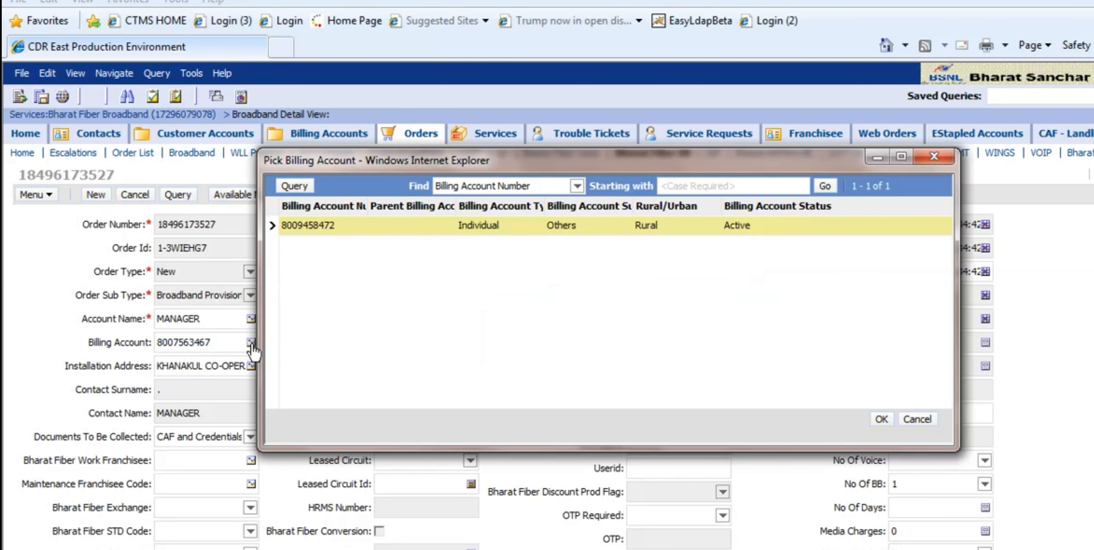
click(889, 422)
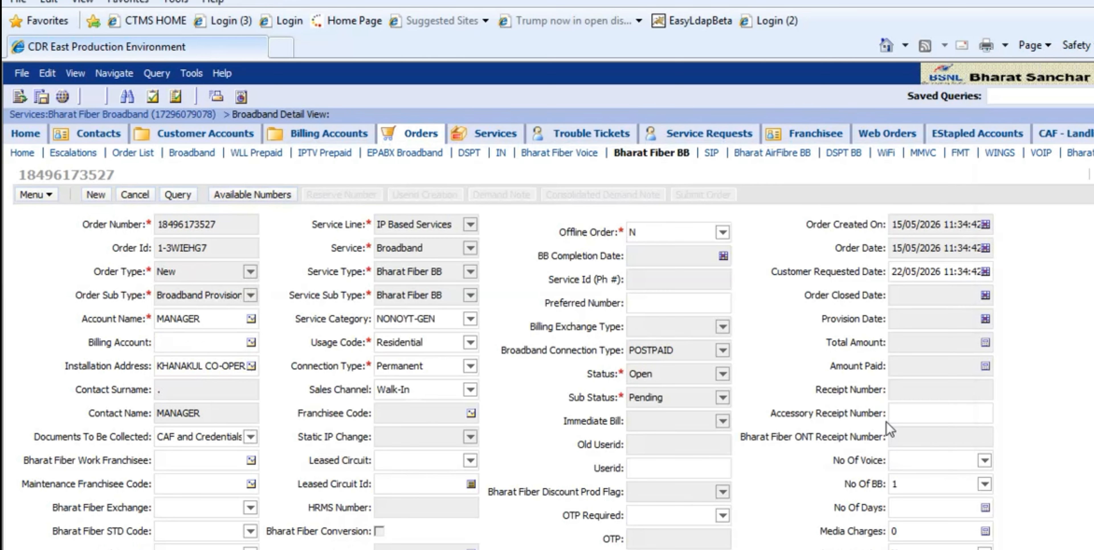
- Enter EWBCAL_SRCABLE as the Bharat Fiber work franchisee of the order
click(224, 458)
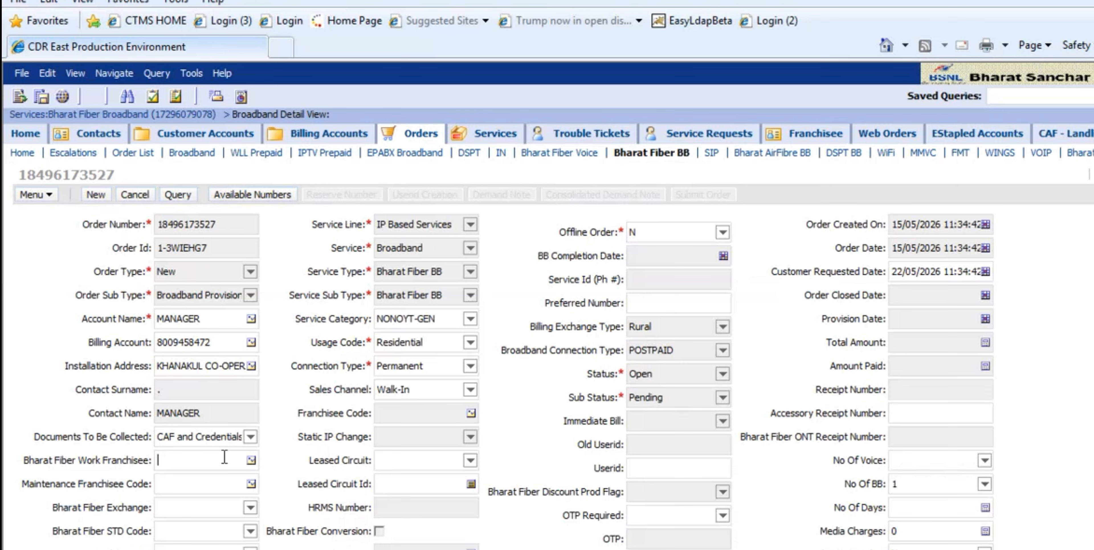
text(W)
key(BackSpace)
text(EWBCAL_srcabl)
key(BackSpace)
key(BackSpace)
key(BackSpace)
key(BackSpace)
key(BackSpace)
key(BackSpace)
text(SRCABLE)
- Try to copy the work franchisee code into the Maintenance Franchisee Code field
drag(239, 460, 123, 472)
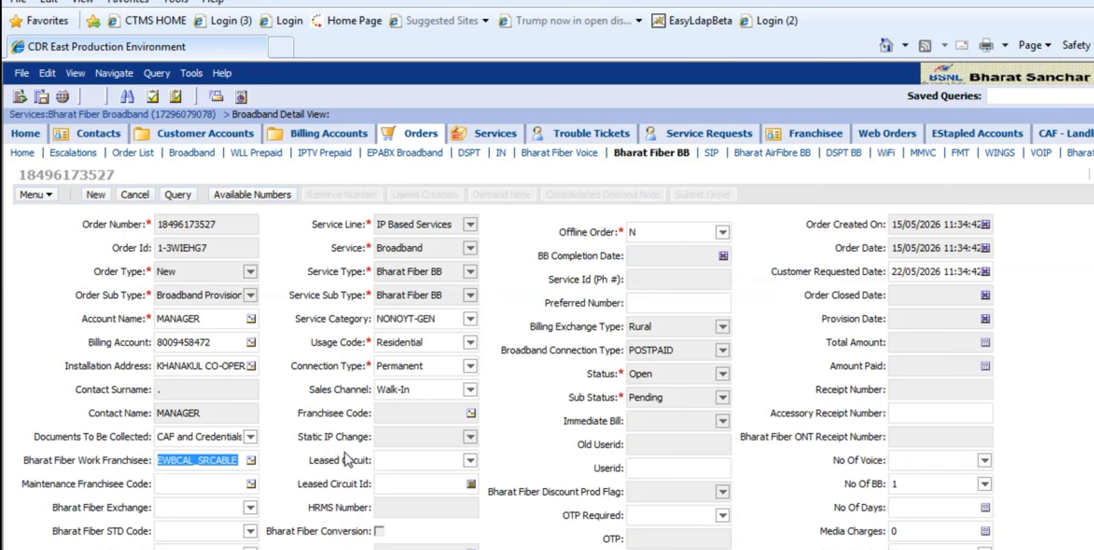
click(175, 483)
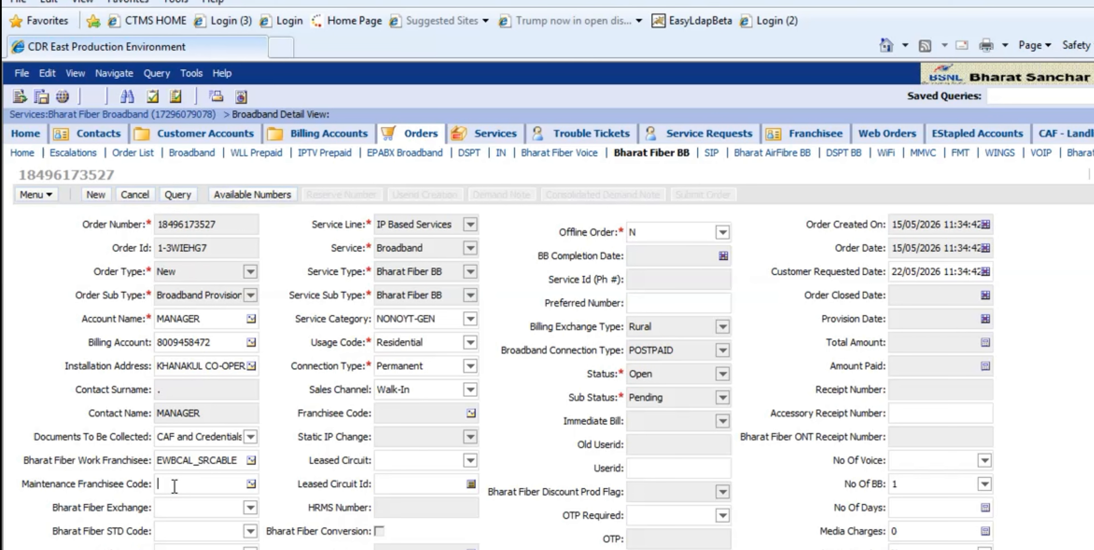
double_click(235, 460)
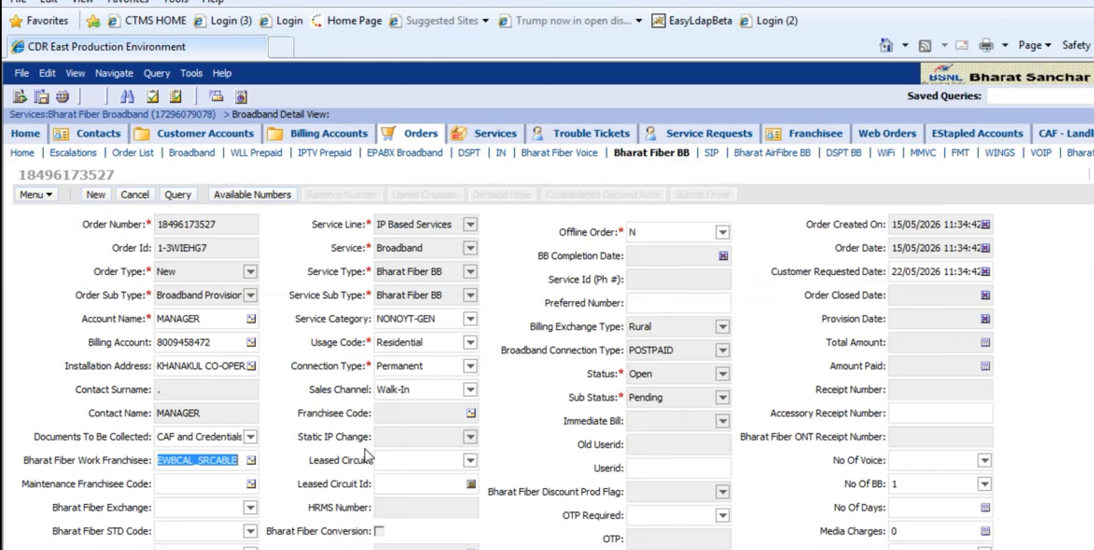
click(177, 489)
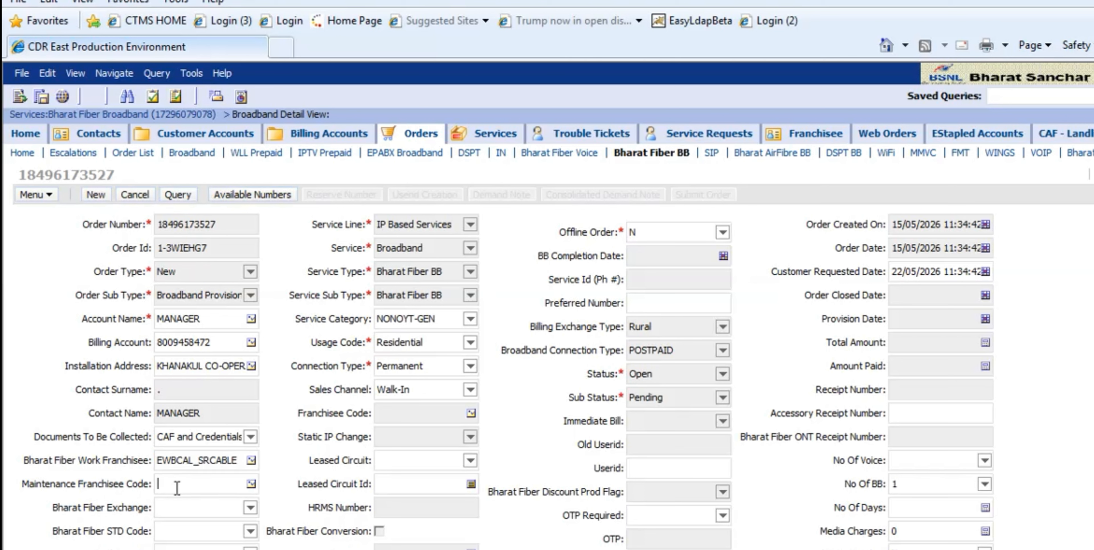
drag(238, 462, 137, 468)
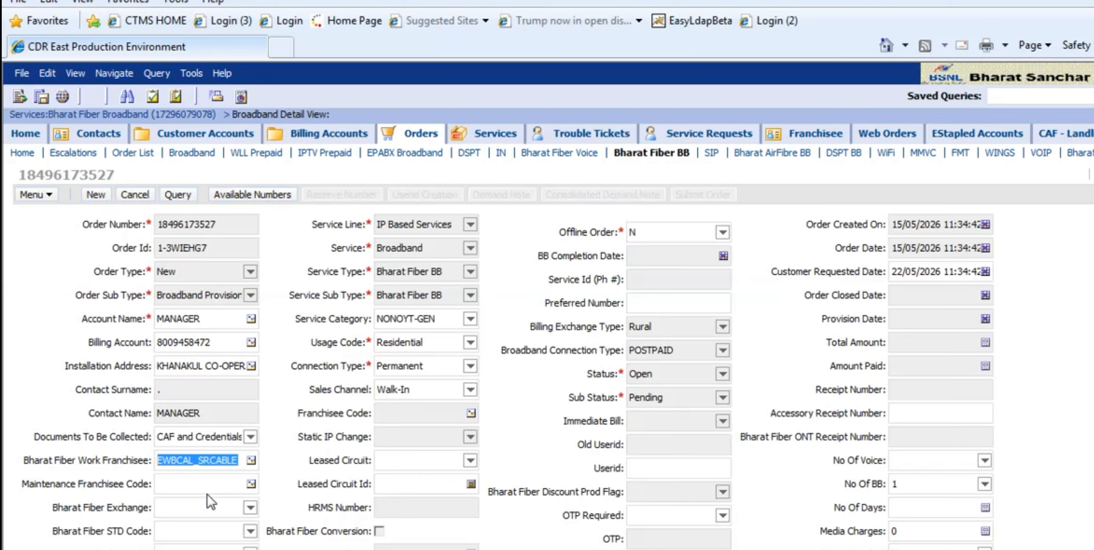
click(207, 484)
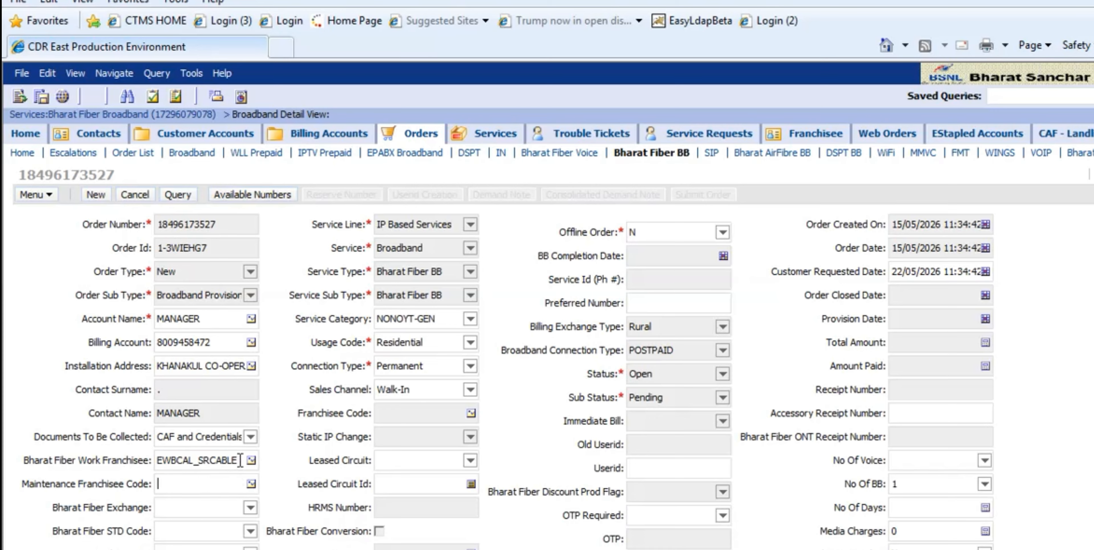
drag(241, 462, 214, 462)
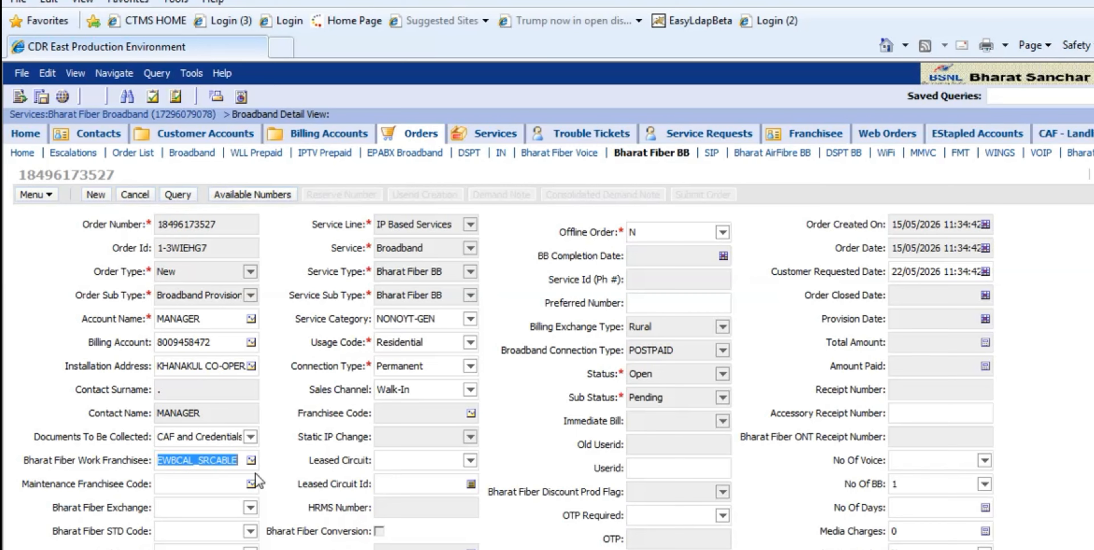
- Enter EWBCAL_SRCABLE as the maintenance franchisee code
click(185, 483)
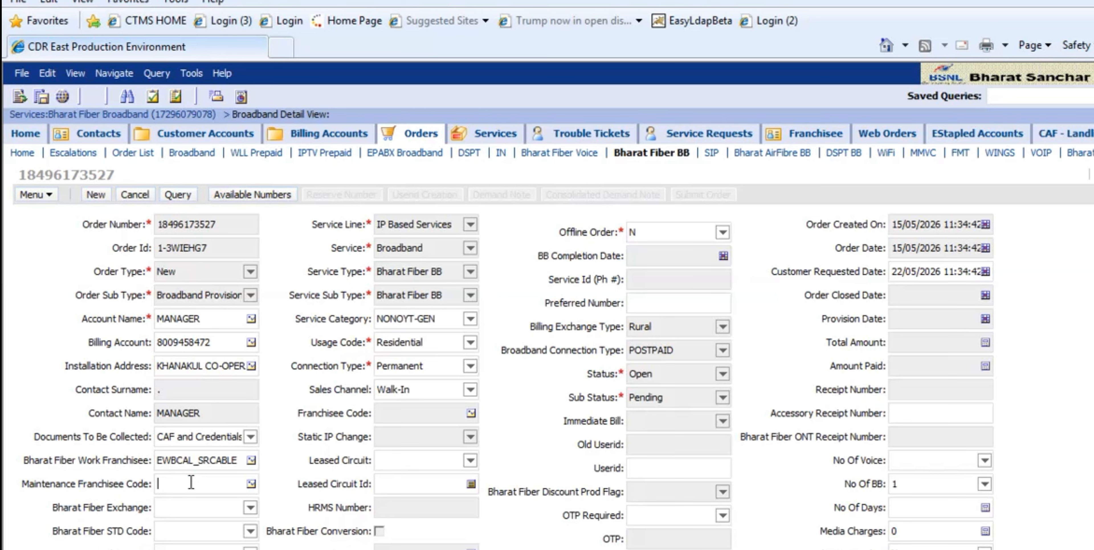
text(ewb)
key(BackSpace)
key(BackSpace)
key(BackSpace)
text(EWBCAL)
text(_)
text(s)
key(BackSpace)
text(SRCABLE)
- Set the Bharat Fiber exchange to CALKHL and the Bharat Fiber STD code to 03211
click(250, 508)
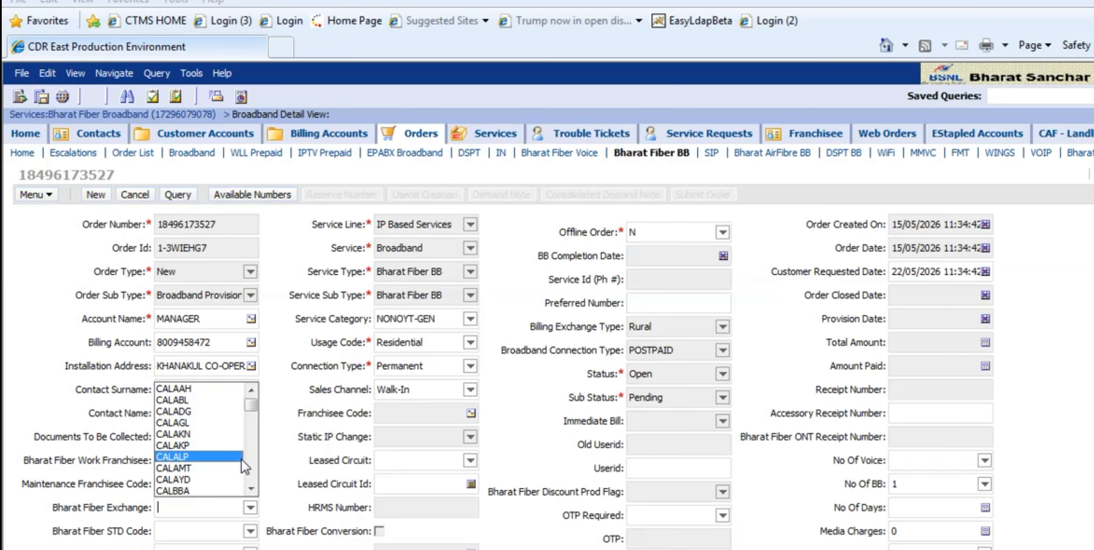
click(251, 489)
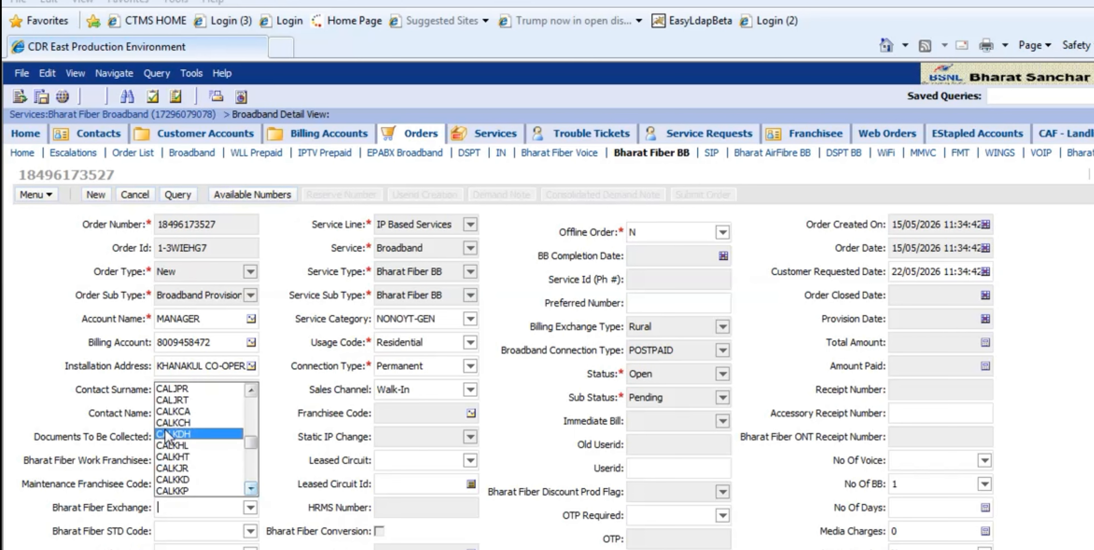
click(183, 446)
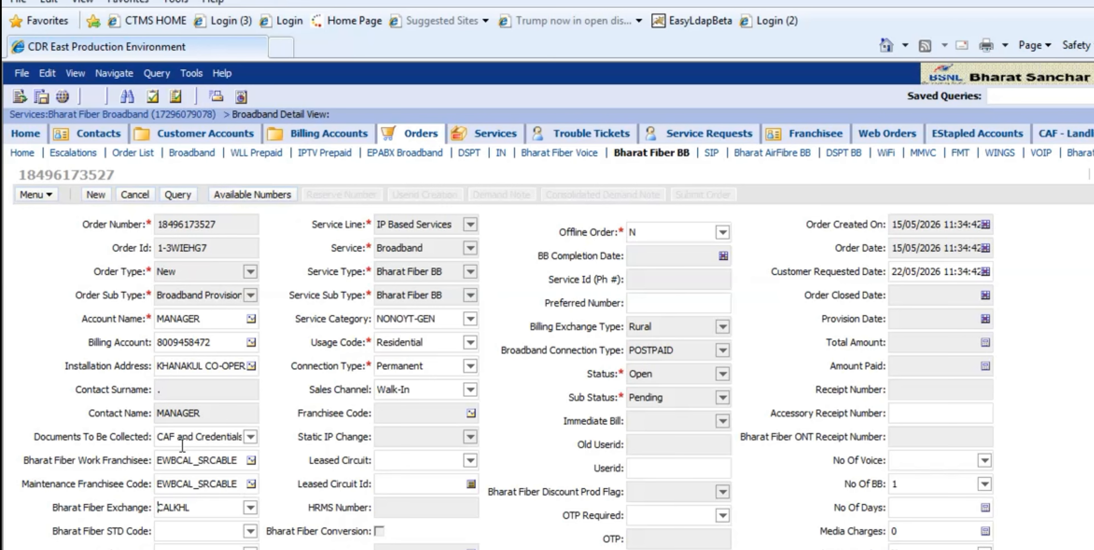
click(250, 531)
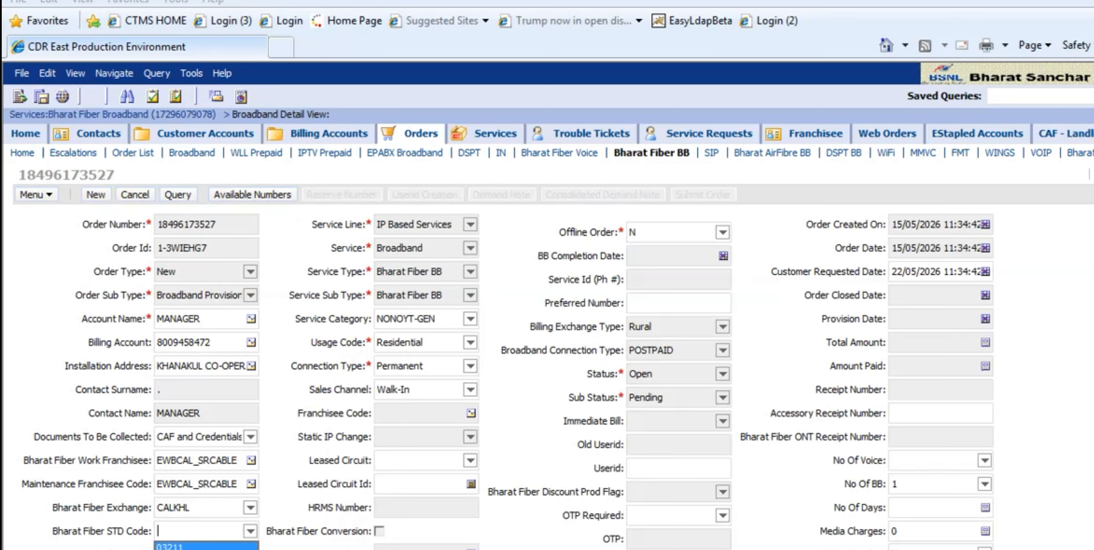
click(174, 547)
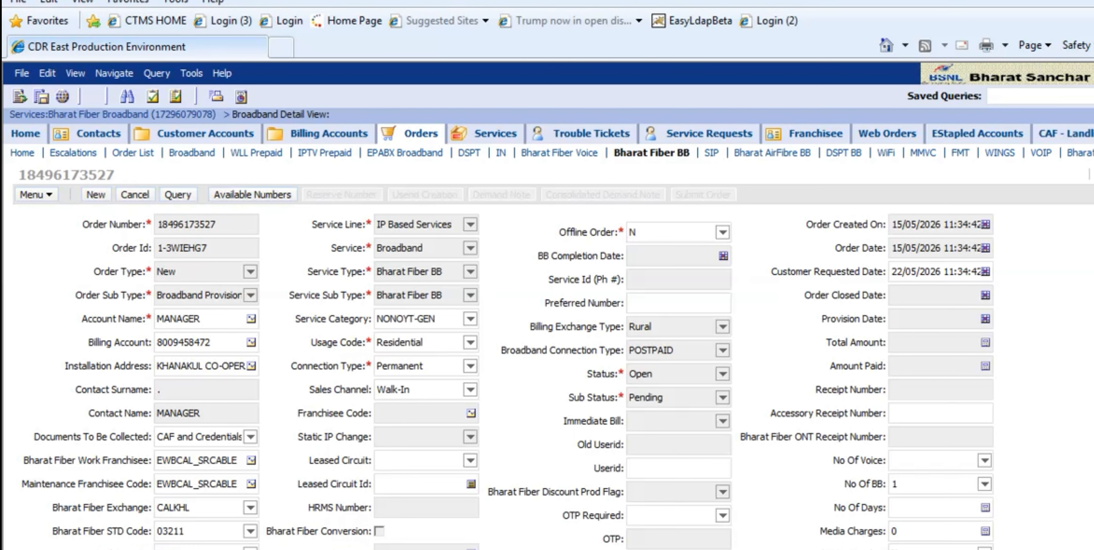
- Set BBNL BharatNet and OTP Required to N, and No Of Voice to 1
scroll(553, 355, down, 1)
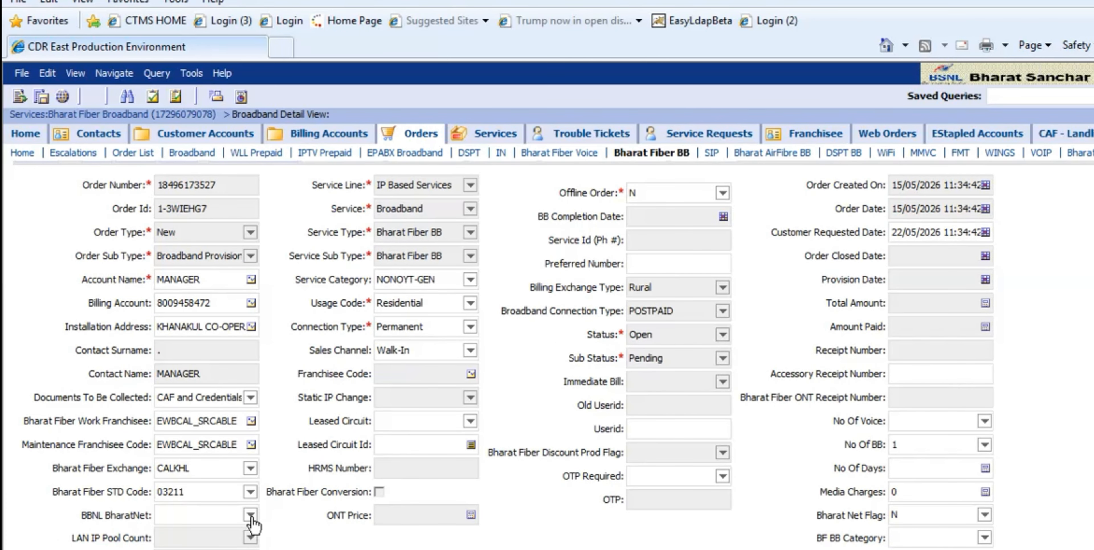
click(250, 515)
click(169, 531)
click(722, 477)
click(635, 493)
click(984, 421)
click(902, 451)
- Set the BF BB category of the order to OTHER
click(983, 538)
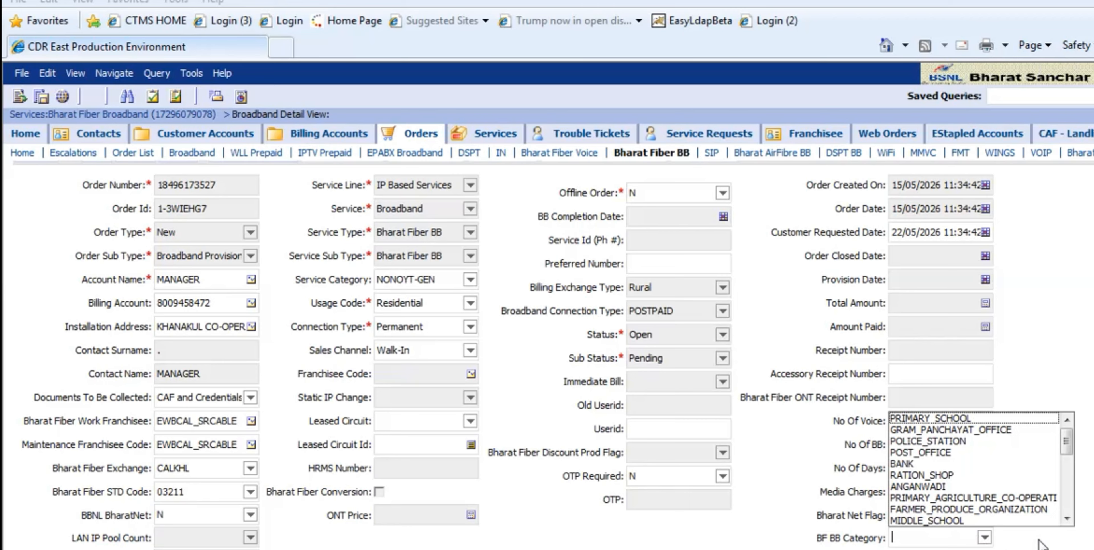
click(1068, 518)
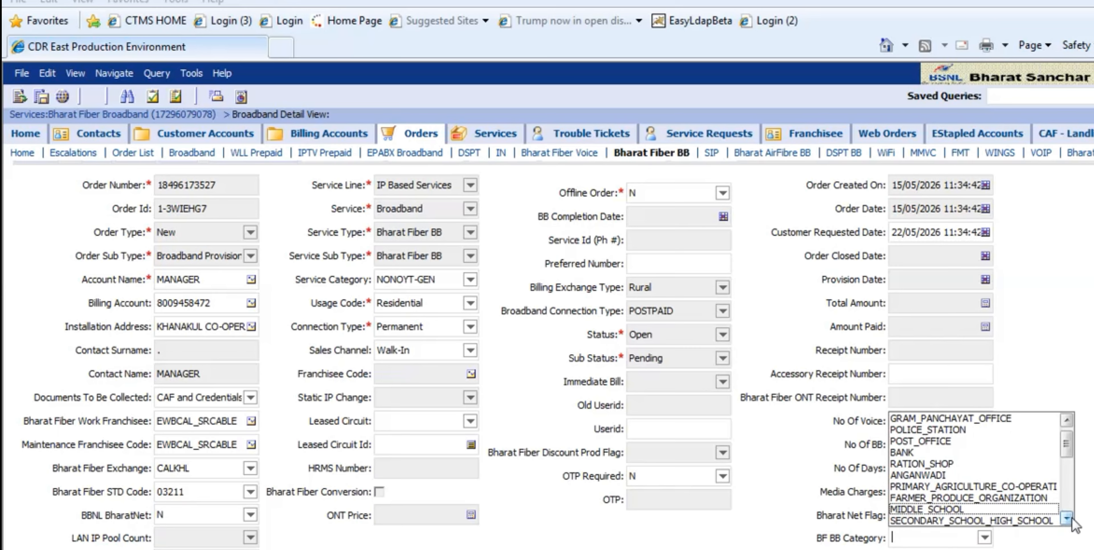
click(1068, 518)
click(1067, 519)
scroll(1067, 518, down, 4)
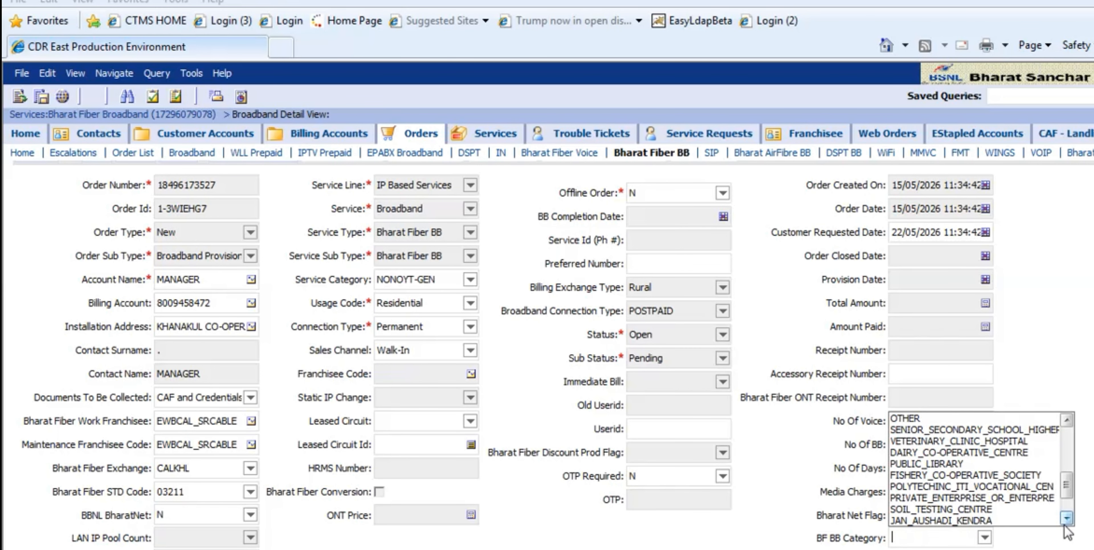
click(923, 418)
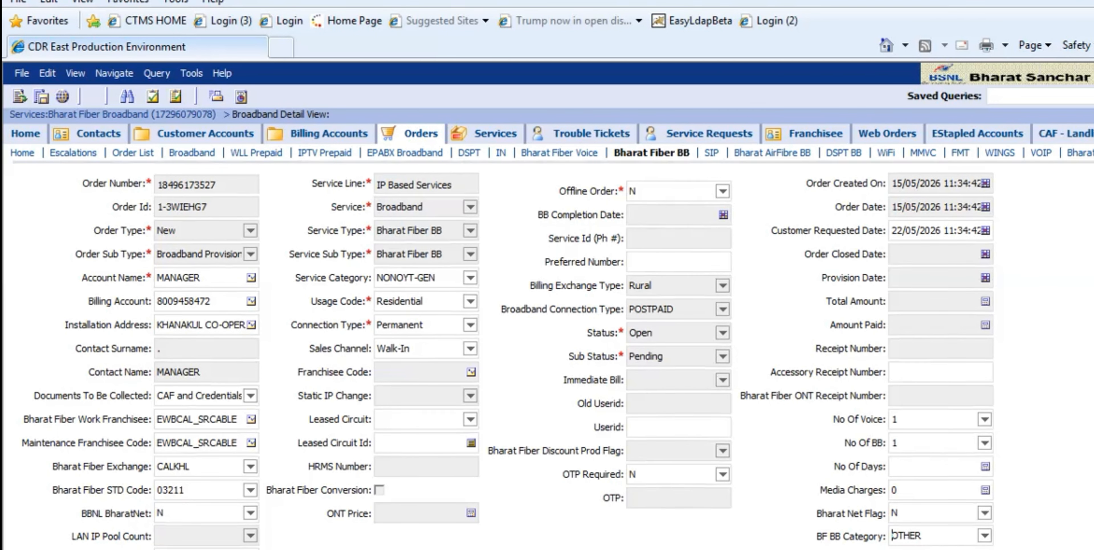
- Add a new BB line item to the order with nominee name "." and nominee relation Self
scroll(76, 463, down, 5)
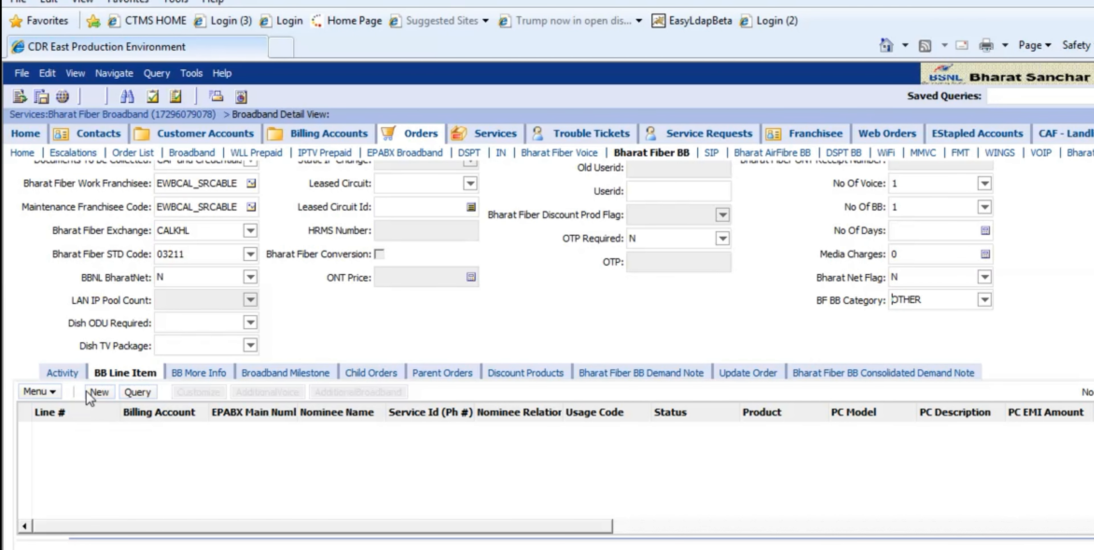
click(100, 392)
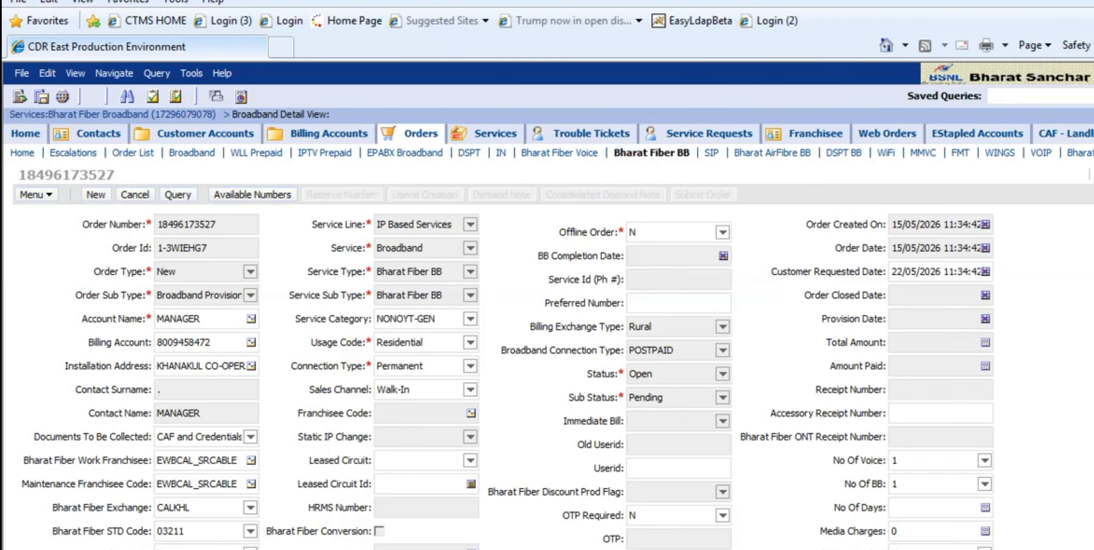
scroll(552, 355, down, 6)
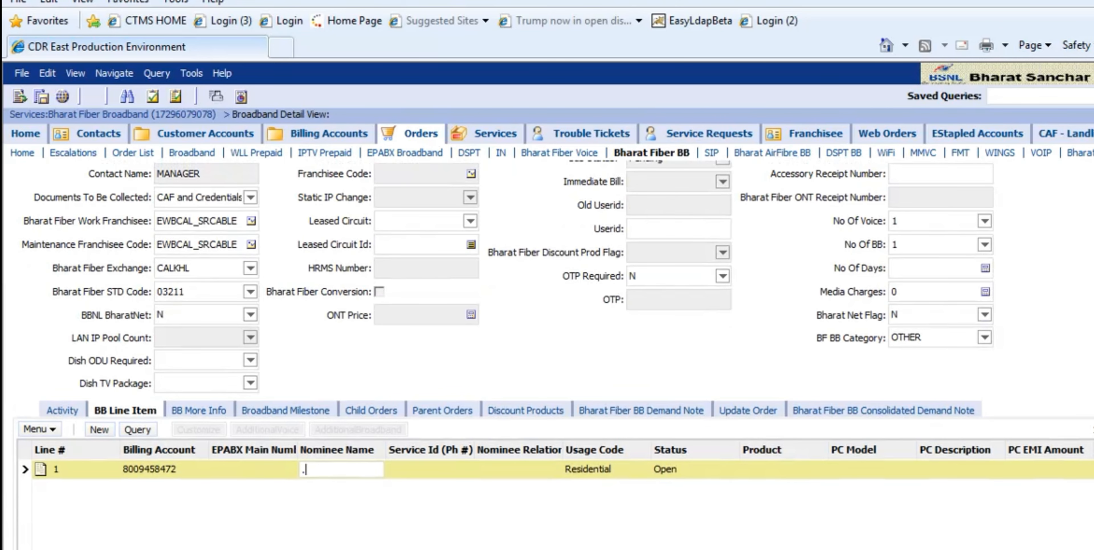
click(508, 471)
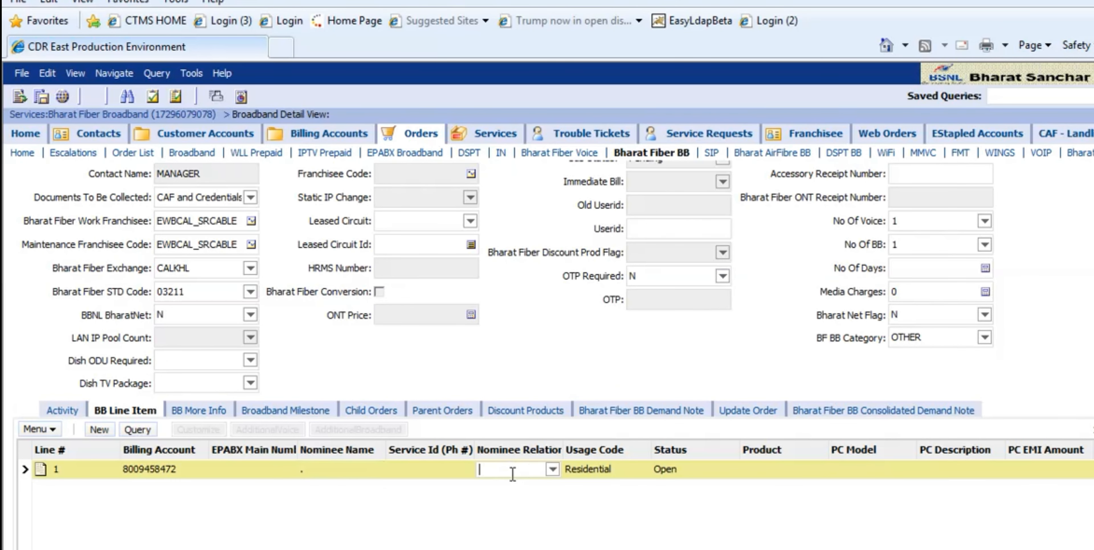
click(552, 470)
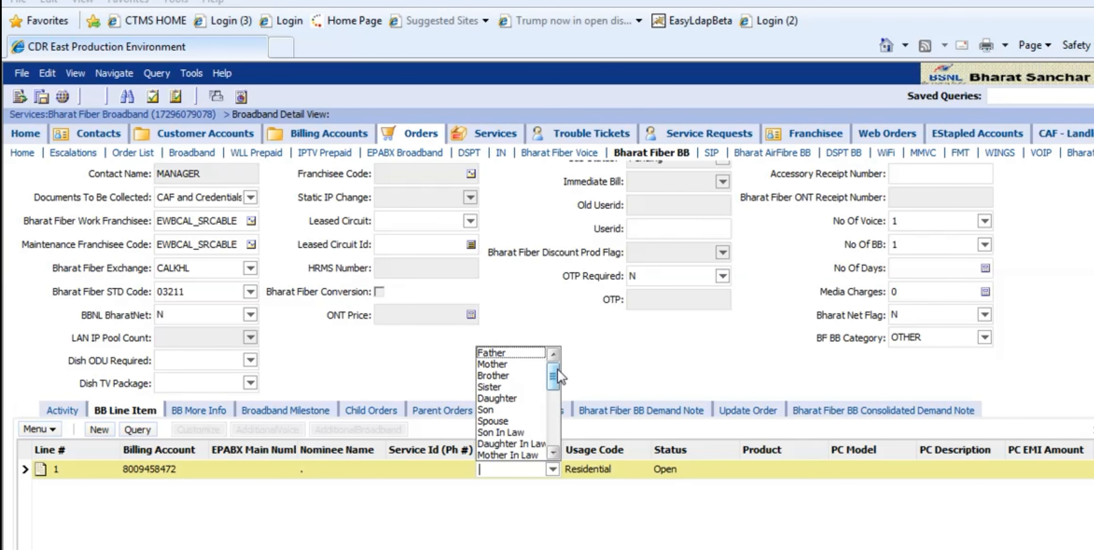
drag(555, 371, 558, 444)
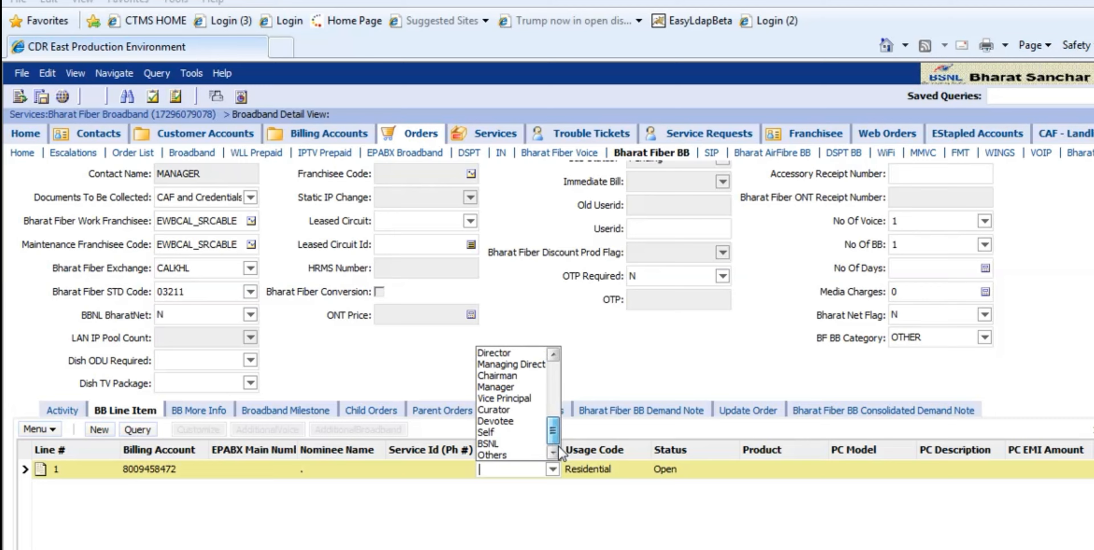
click(497, 432)
click(789, 470)
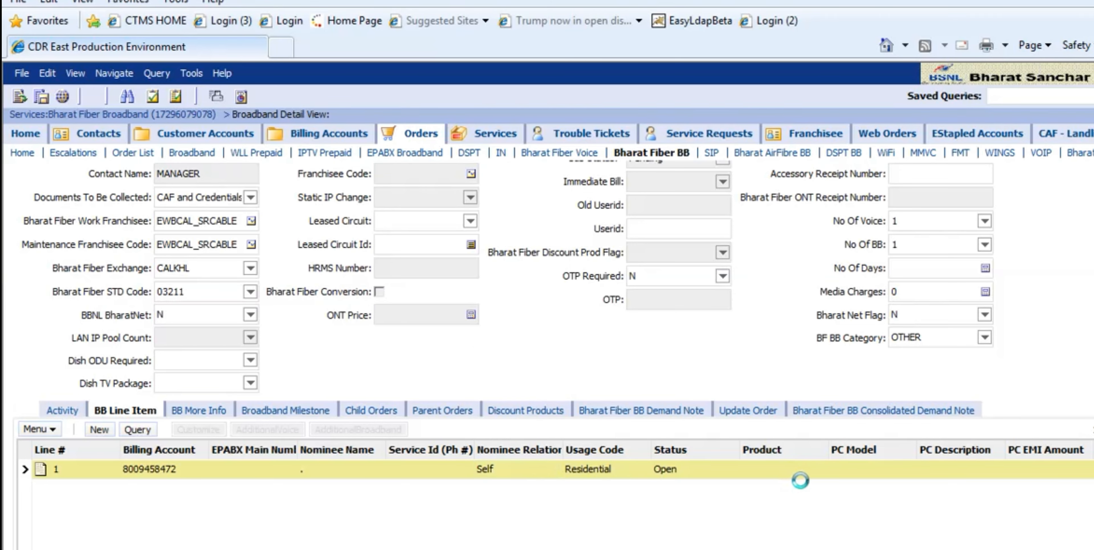
- Assign the Bharat Fiber Broadband root product to line item 1
click(763, 473)
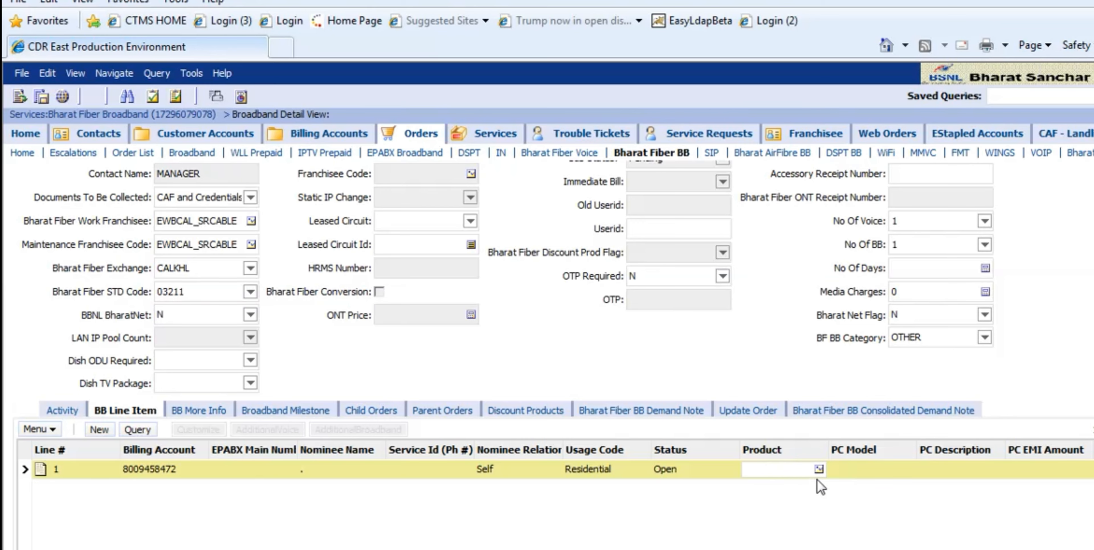
click(818, 469)
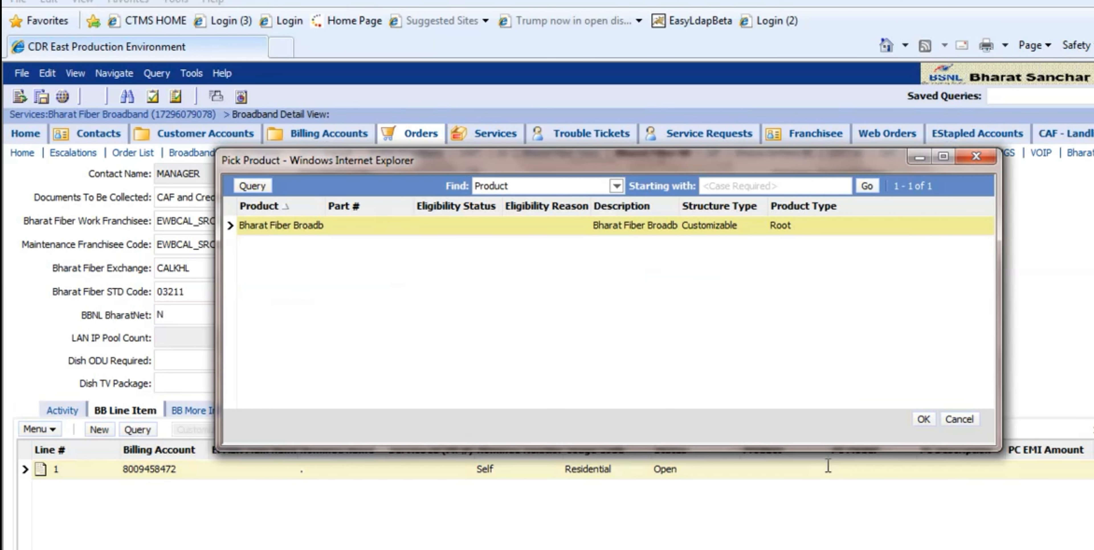
click(923, 420)
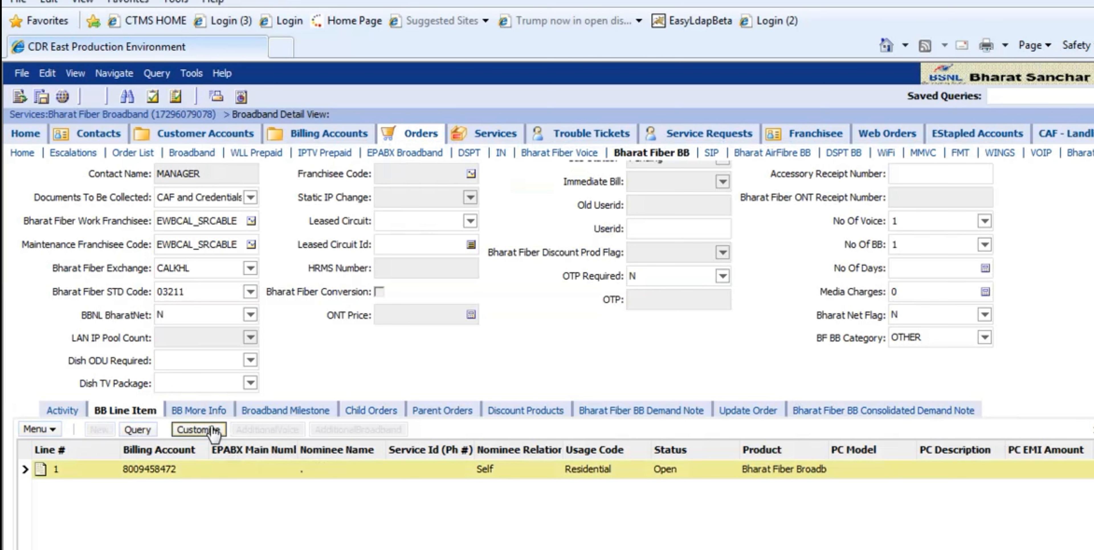
- Customize the line item's product with the Fibre Basic Plus plan from the Bharat Fiber Combo Plans (Non OTT)
click(200, 429)
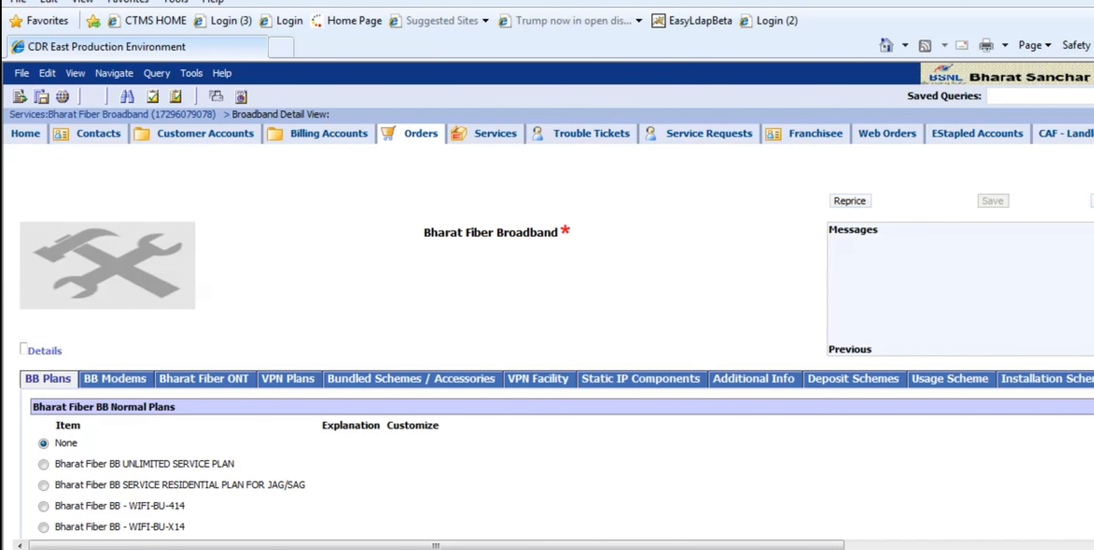
scroll(552, 361, down, 10)
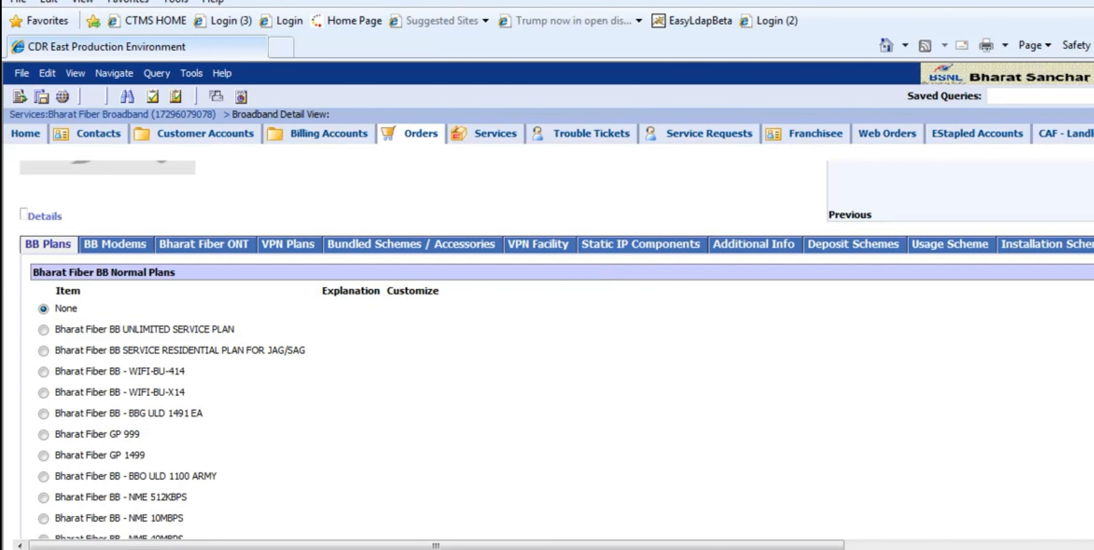
scroll(552, 339, down, 1)
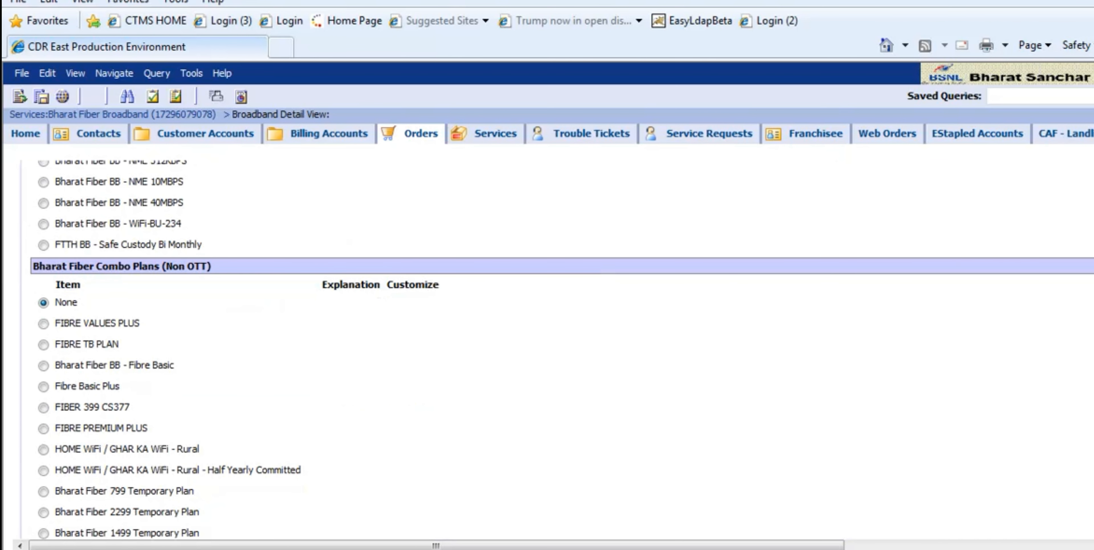
click(44, 382)
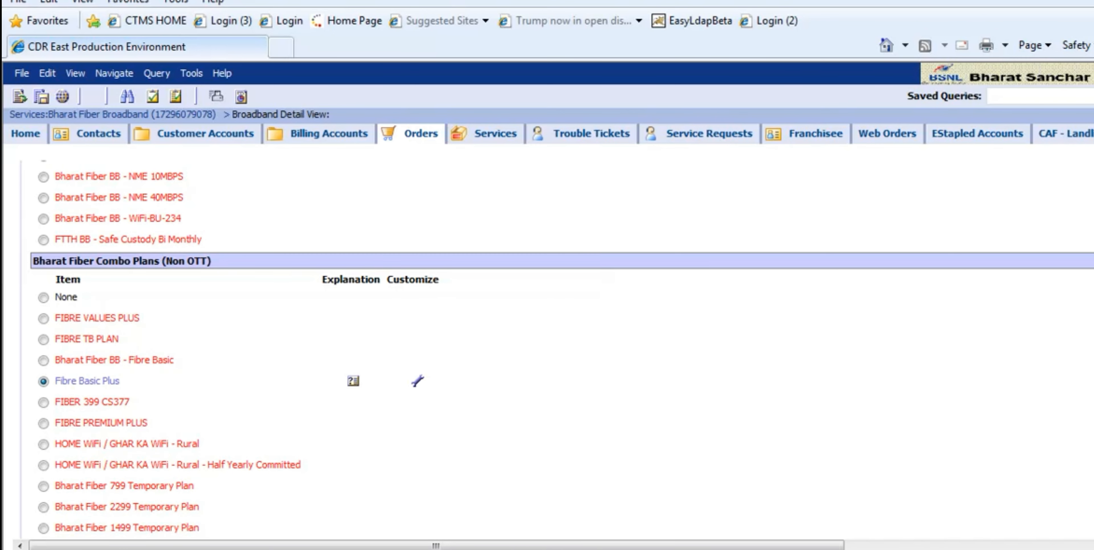
scroll(552, 340, up, 10)
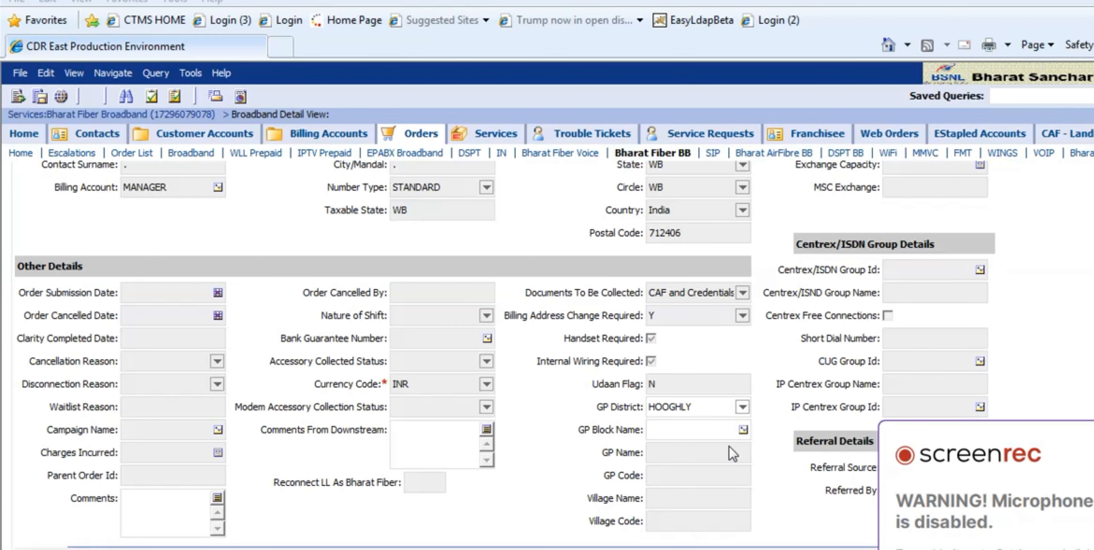
- Look up GP blocks starting with KHANAKUL- and assign block KHANAKUL-I, GP KHANAKUL-I with village KHANAKUL to the order
click(743, 429)
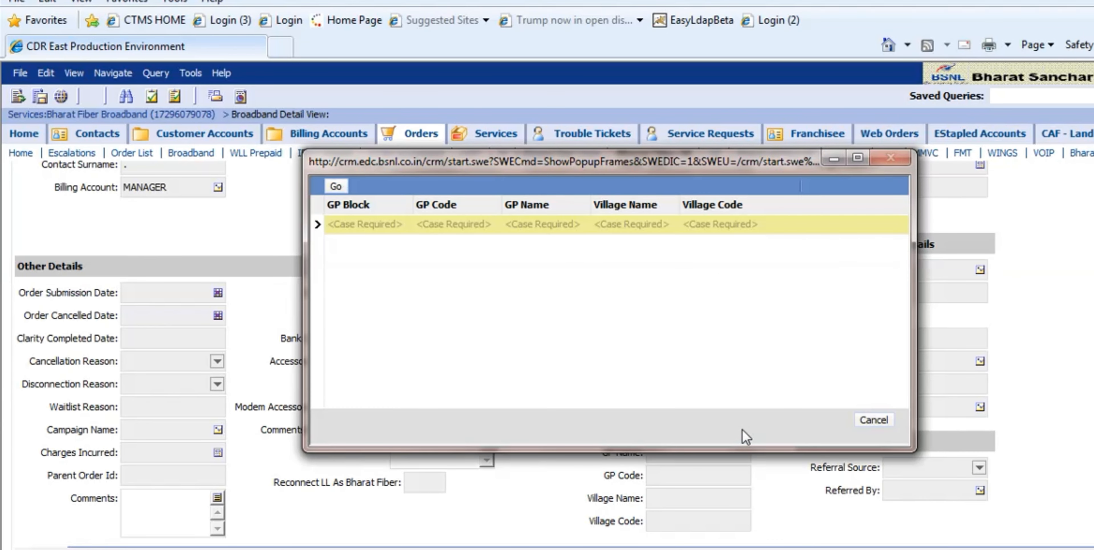
click(373, 223)
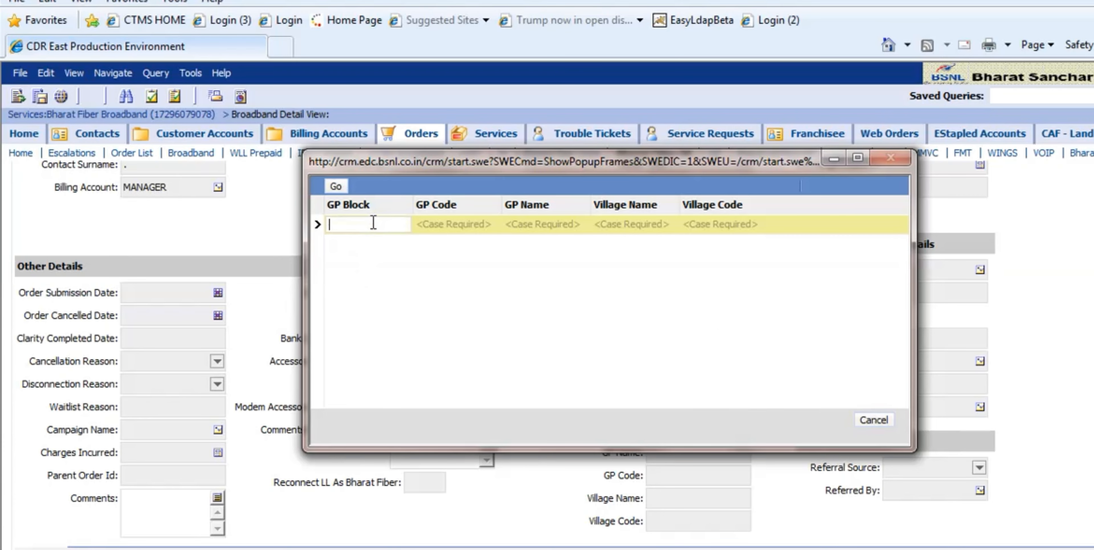
text(KHANAKUL-)
click(335, 186)
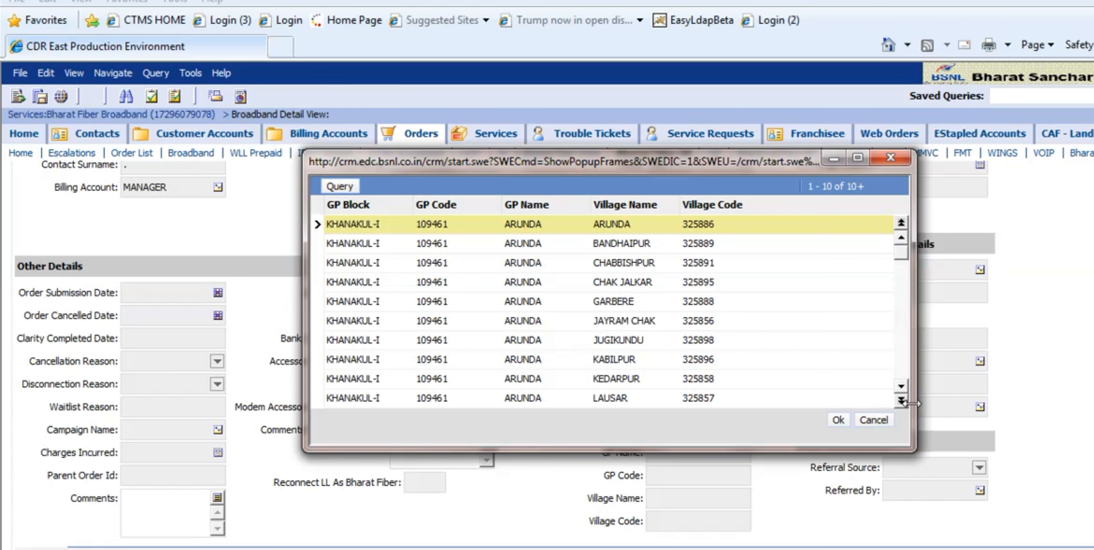
click(900, 401)
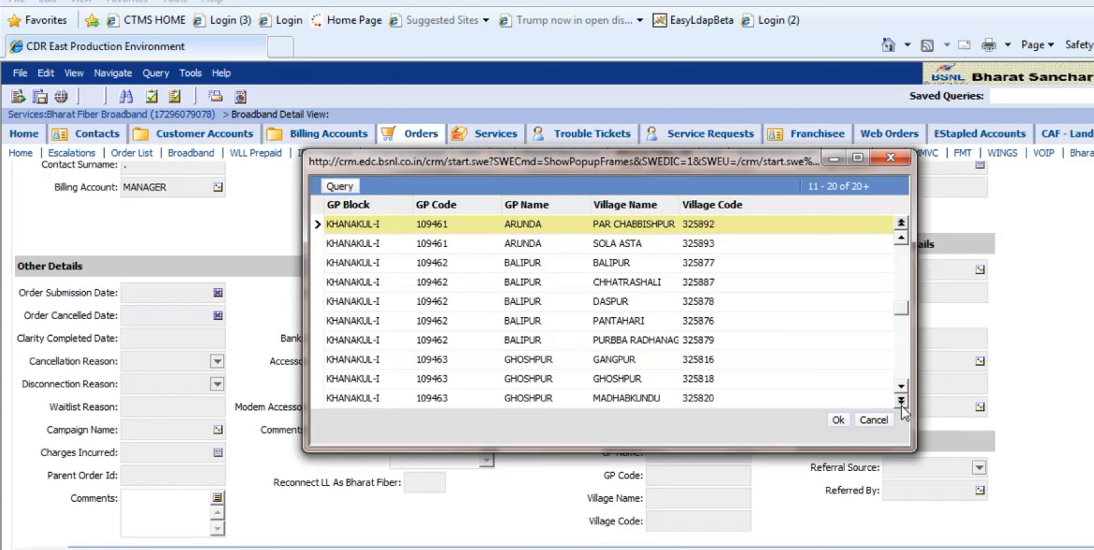
click(901, 400)
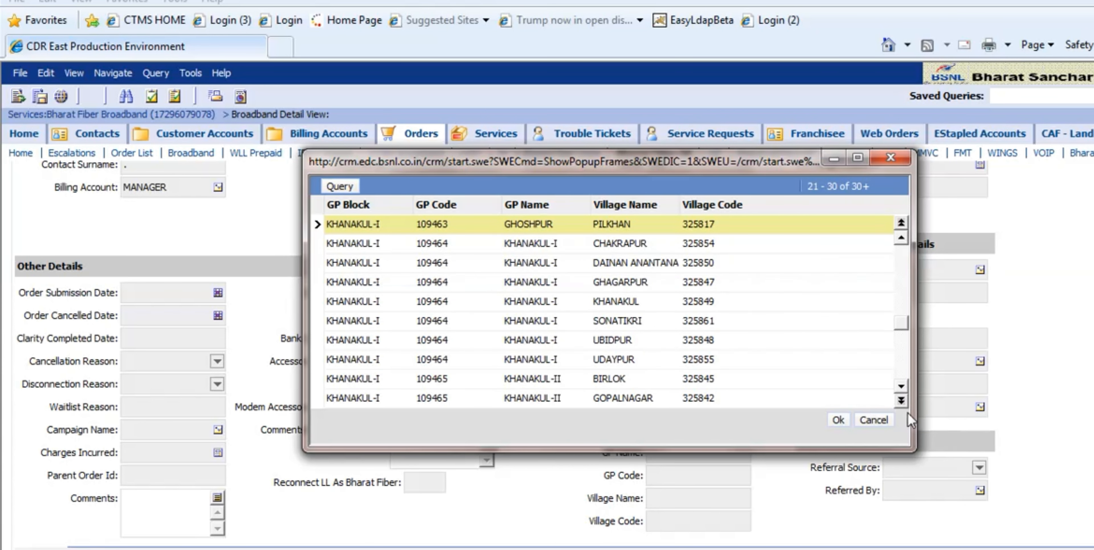
click(587, 303)
click(837, 422)
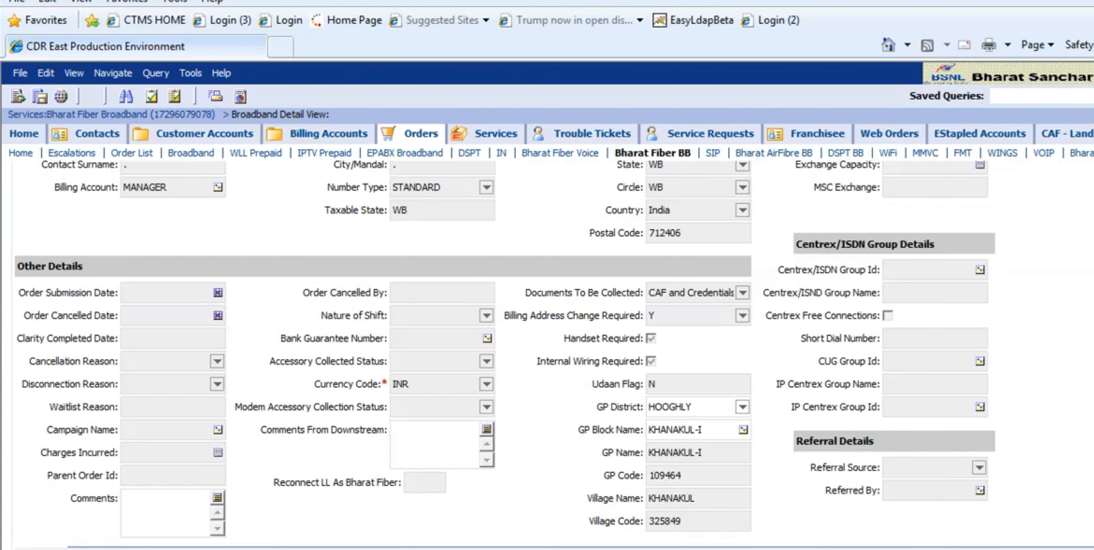
- Enter the wanted phone number followed by % as the order's Preferred Number and choose the matching available number
scroll(144, 337, up, 7)
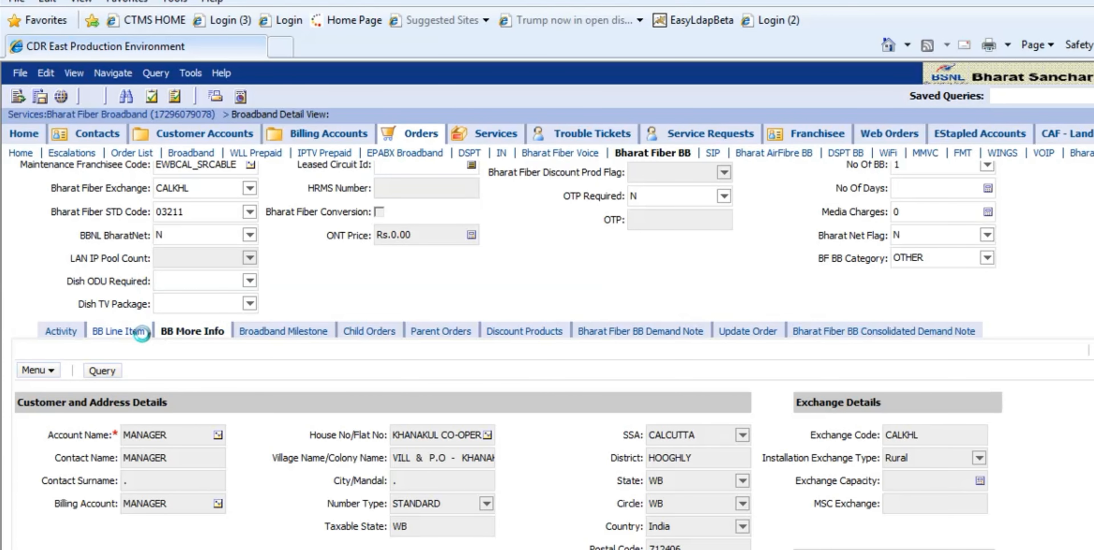
click(142, 332)
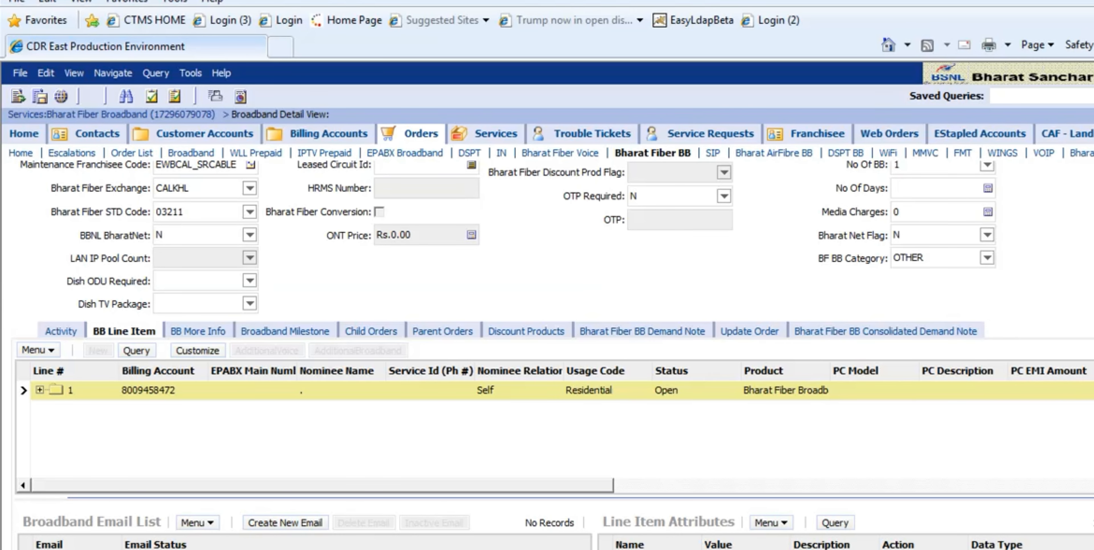
scroll(552, 355, up, 7)
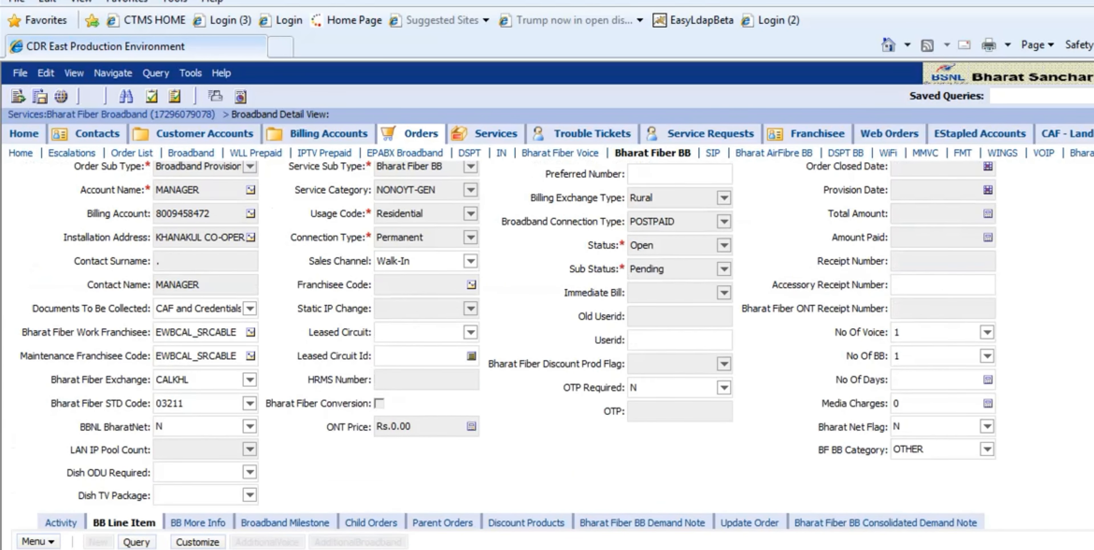
click(652, 305)
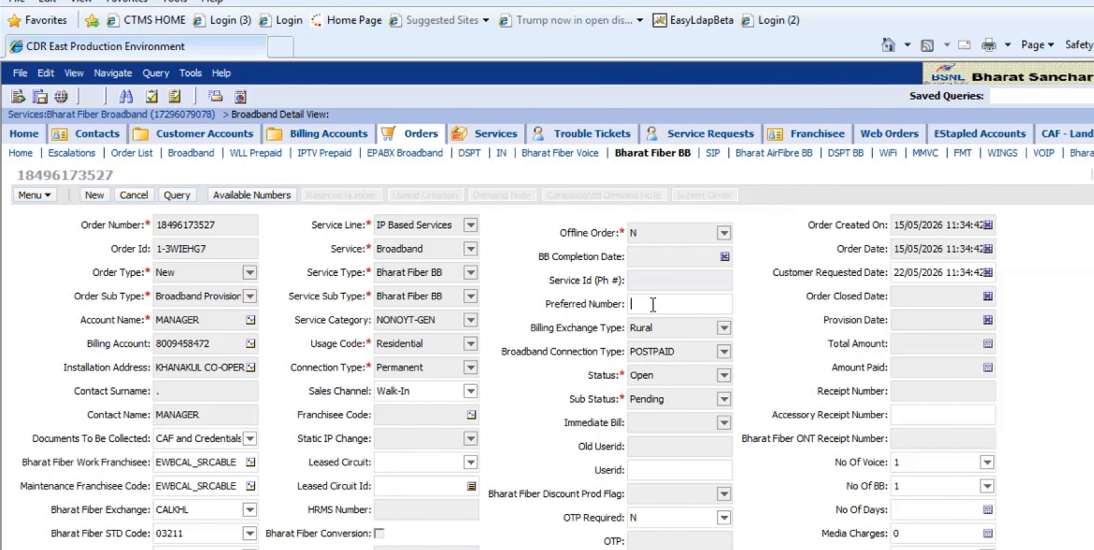
click(258, 194)
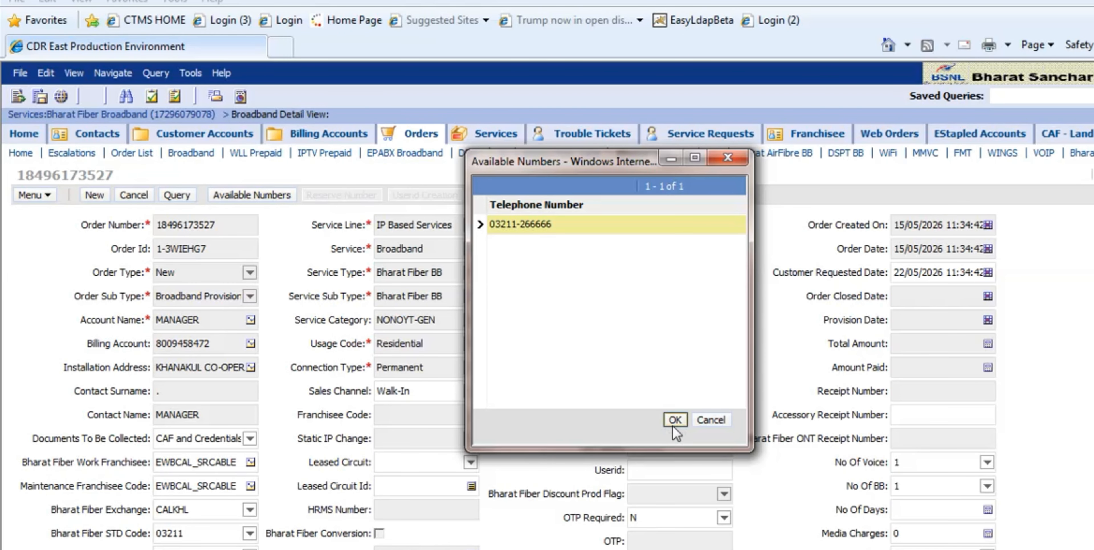
double_click(674, 418)
click(682, 428)
- Reserve the chosen number for the order and set Bharat Fiber Discount Prod Flag to N
click(361, 201)
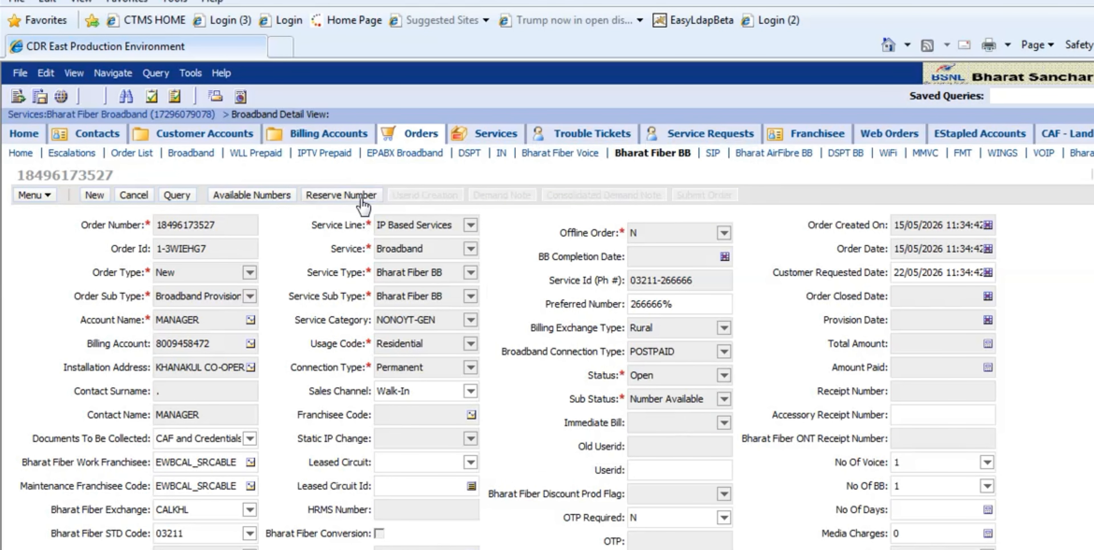
click(361, 199)
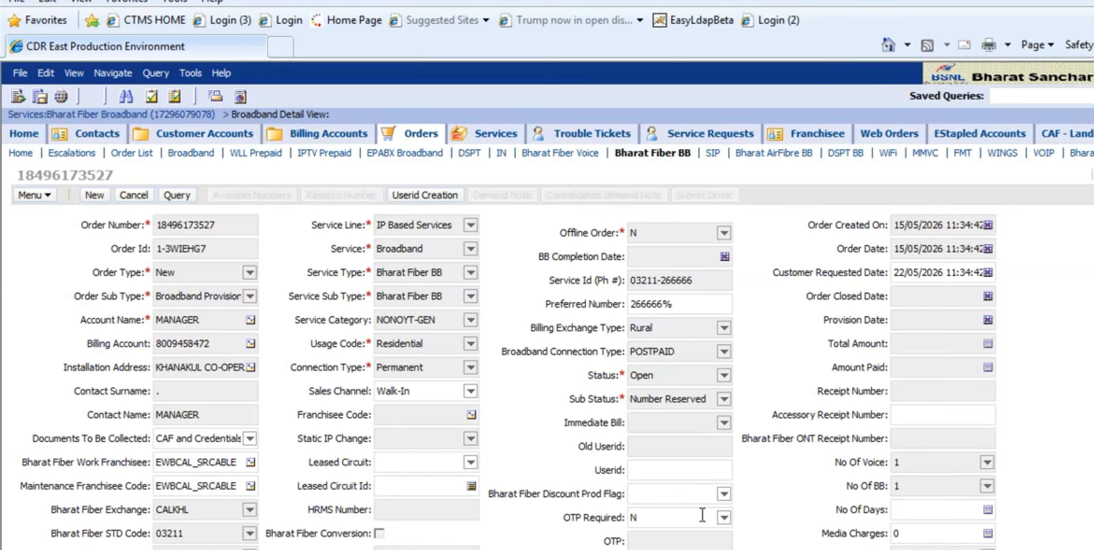
click(724, 494)
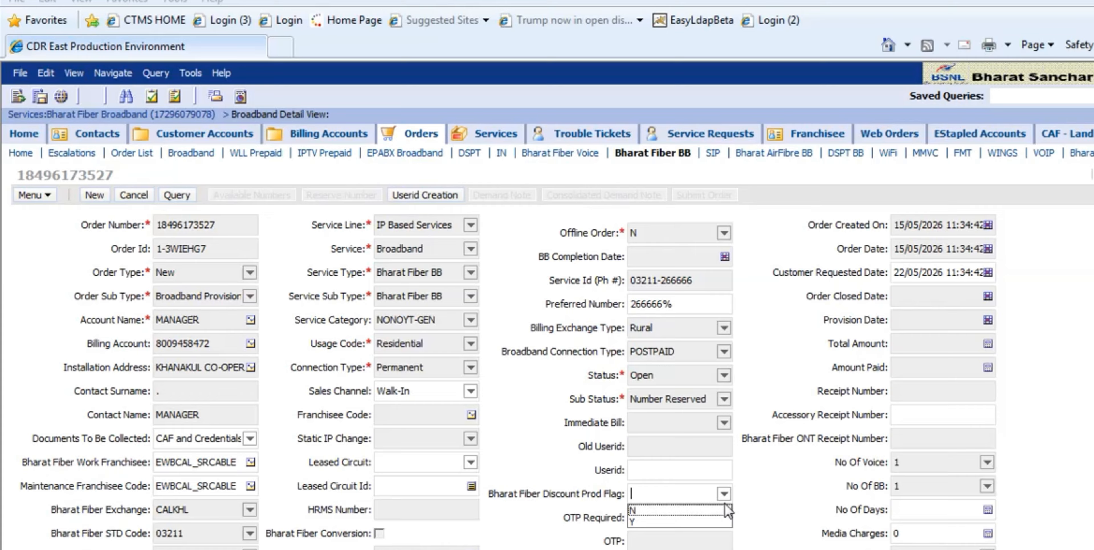
click(667, 514)
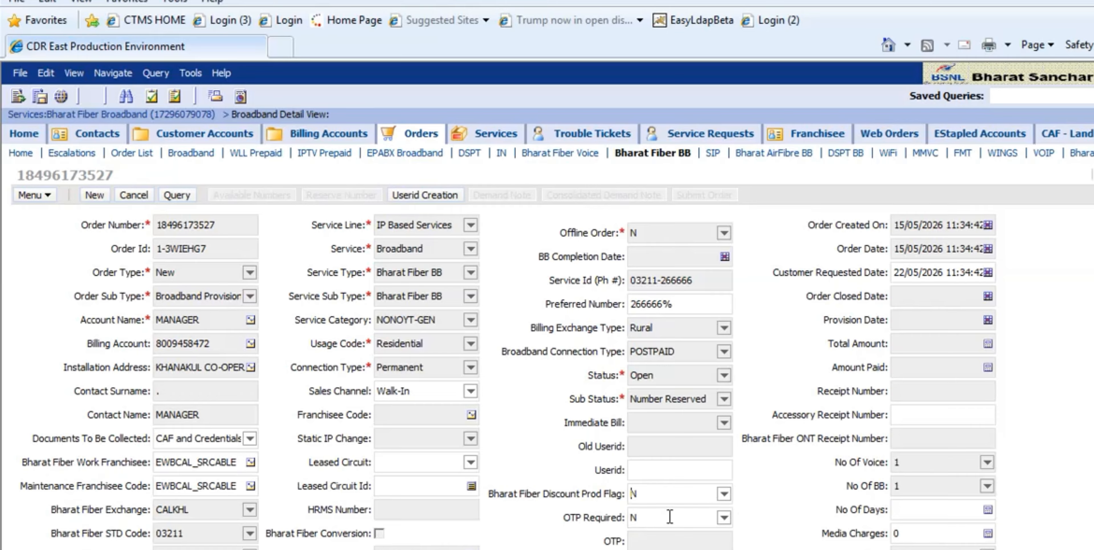
- Fill in the order's Userid as "id", the STD code without its leading zero, the phone number and "_eid"
click(680, 470)
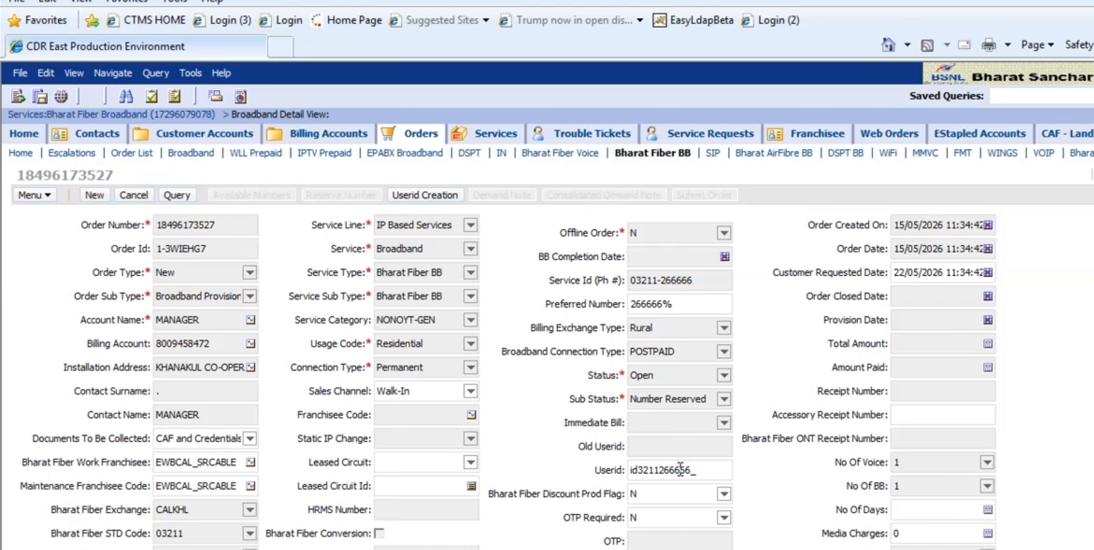
- Add a broadband email entry named "ms" followed by the STD code without its leading zero and the phone number
scroll(299, 408, down, 10)
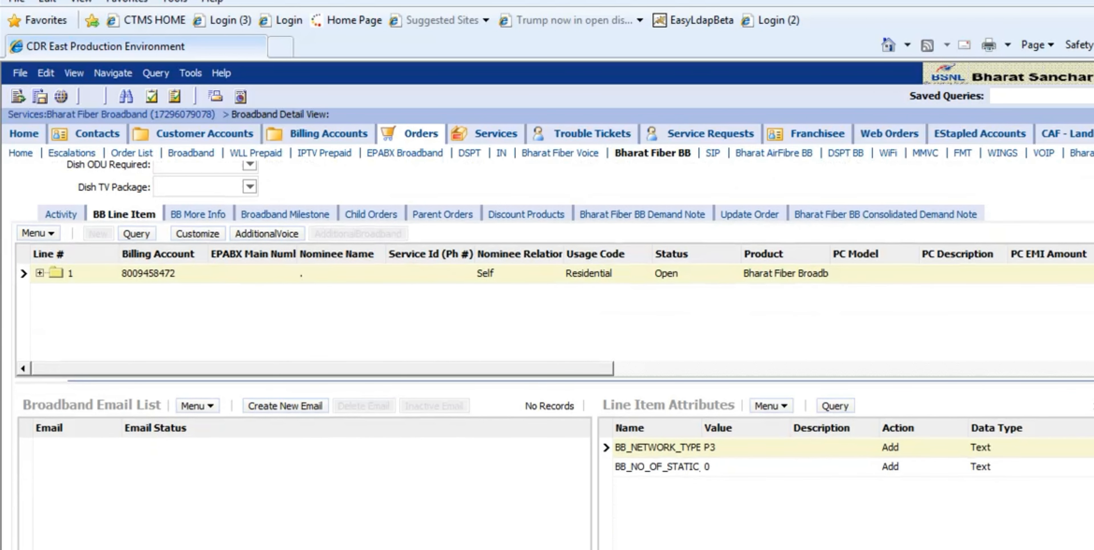
click(297, 401)
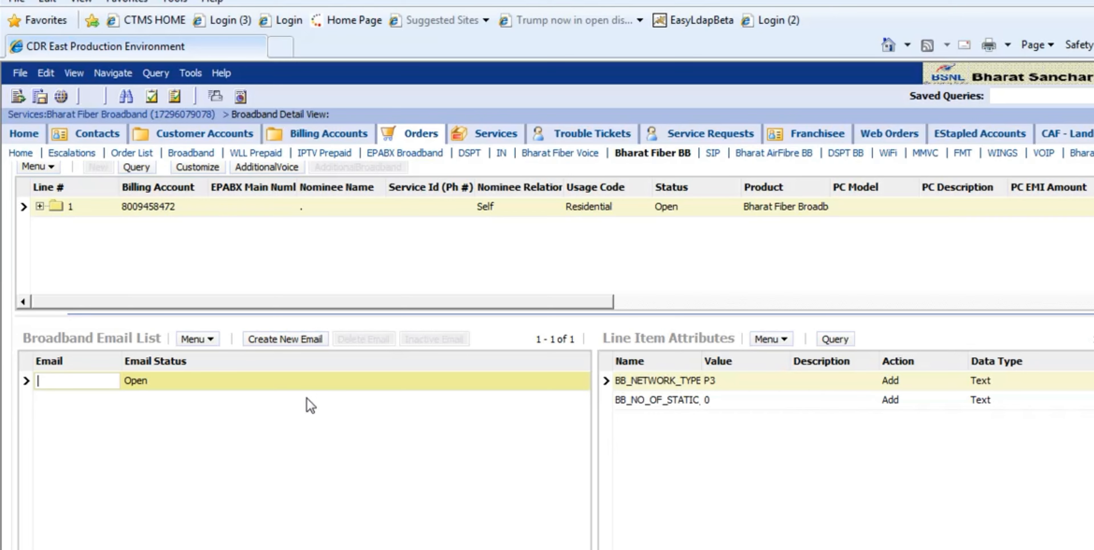
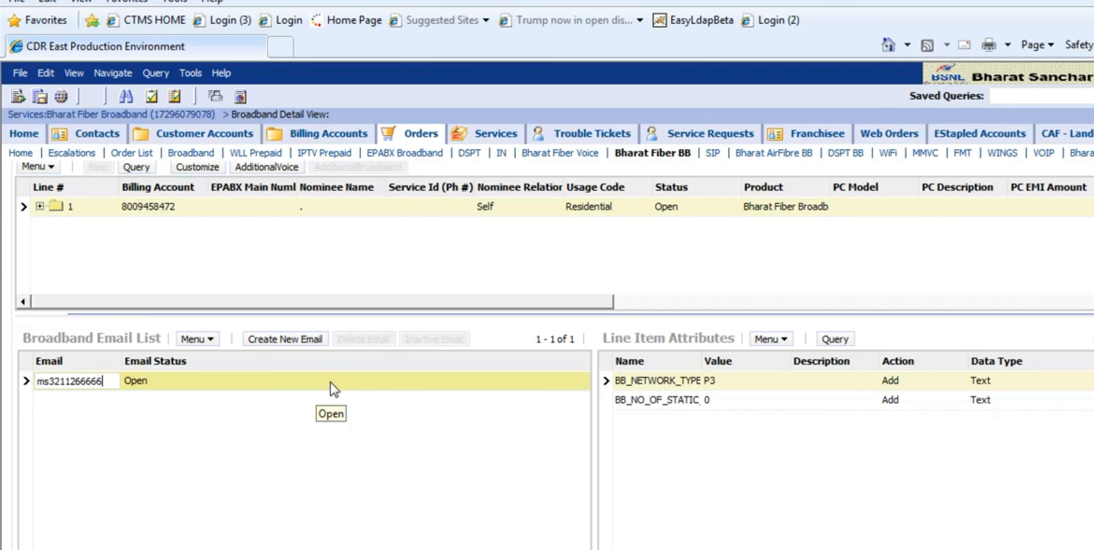
key(Return)
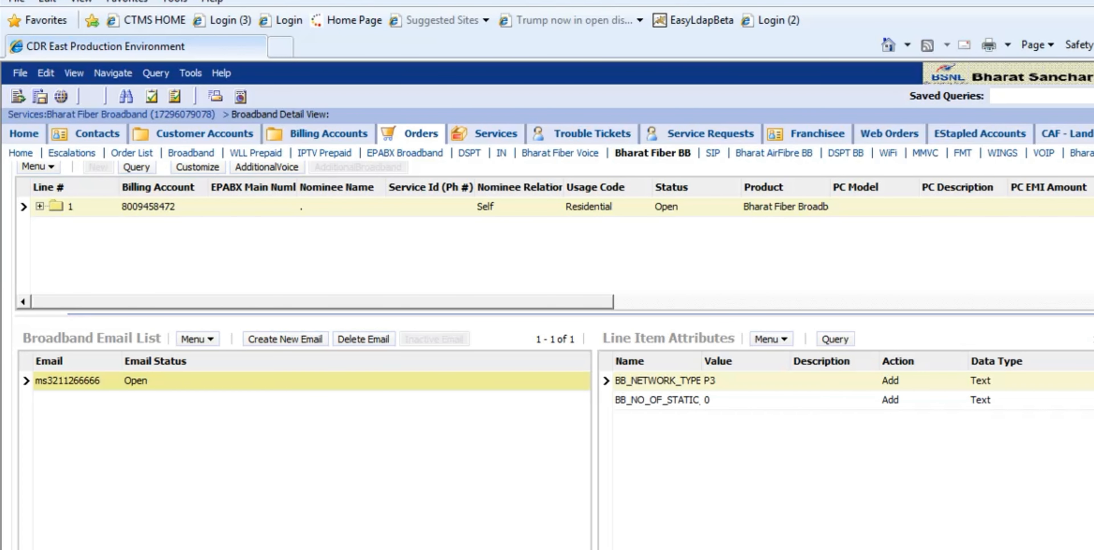
- Try to run Userid Creation for the order, accepting the registered mobile number
scroll(552, 340, up, 5)
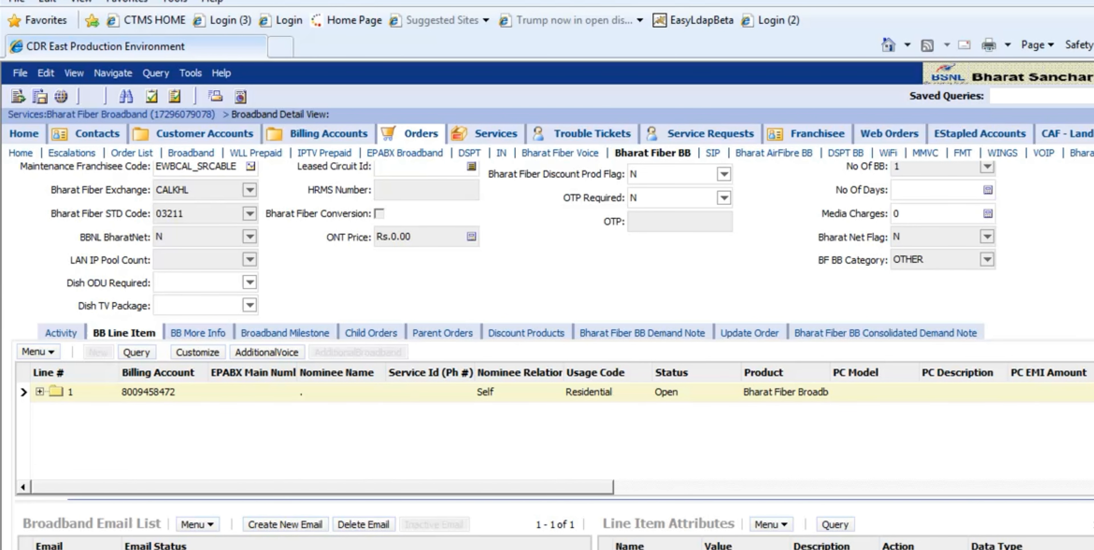
scroll(552, 340, up, 4)
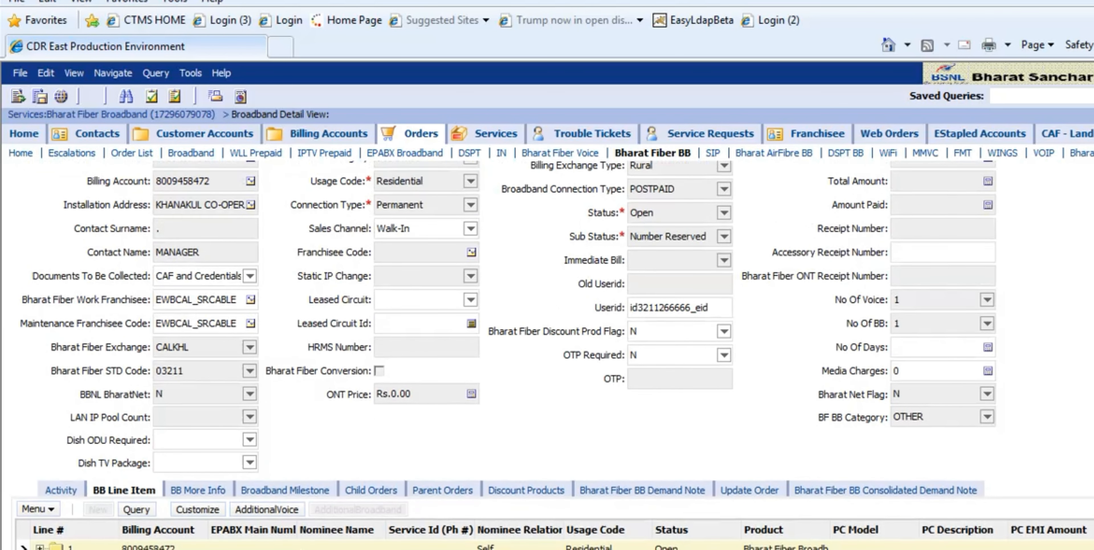
scroll(552, 340, down, 2)
scroll(552, 340, up, 4)
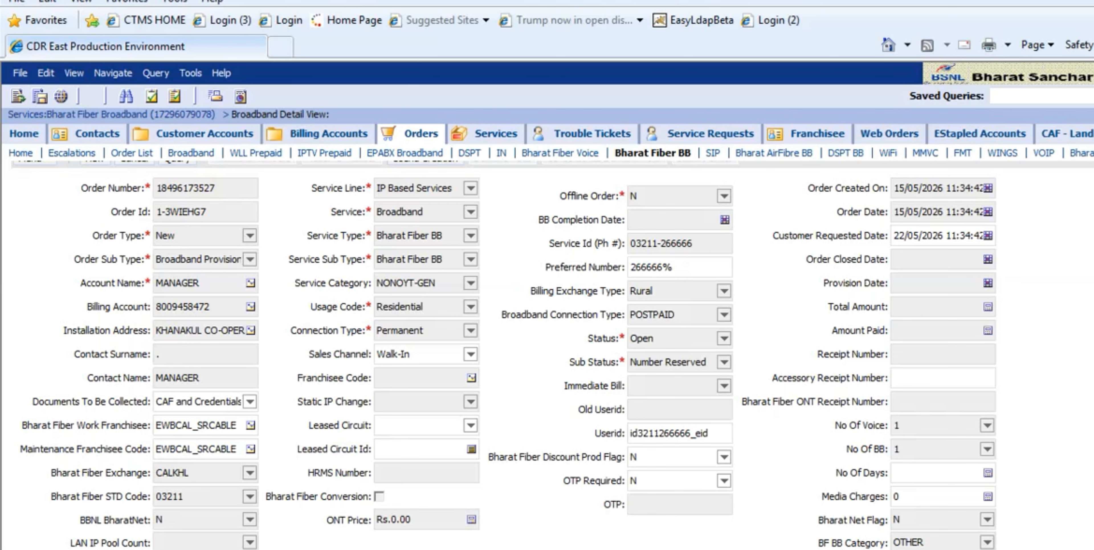
scroll(445, 218, up, 1)
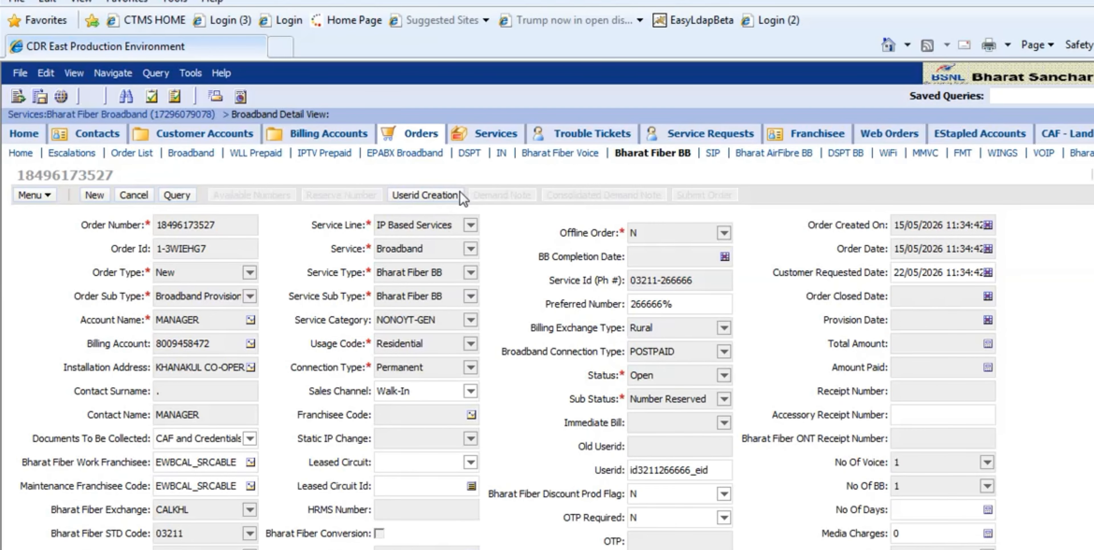
click(439, 199)
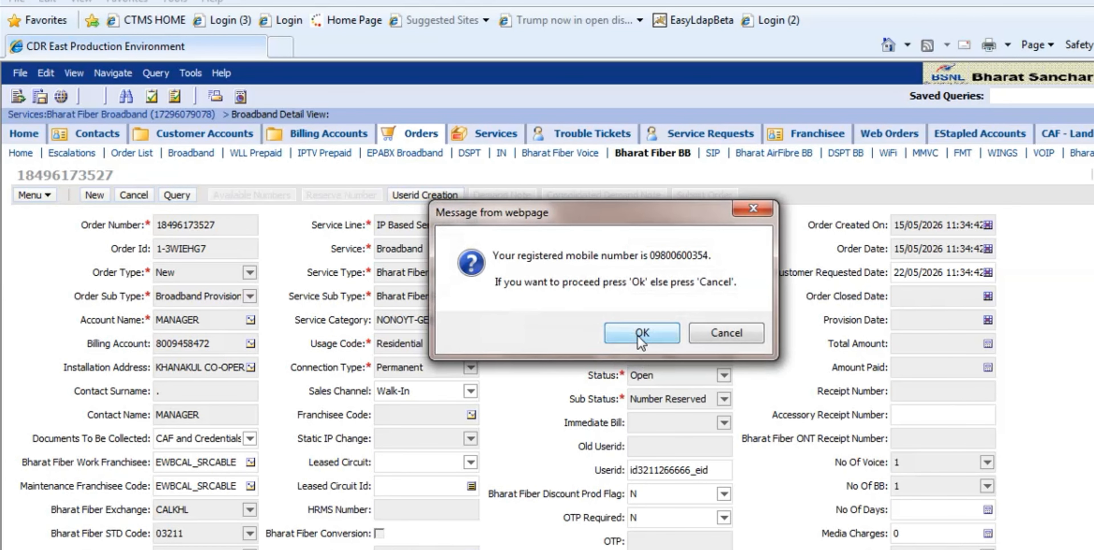
click(641, 335)
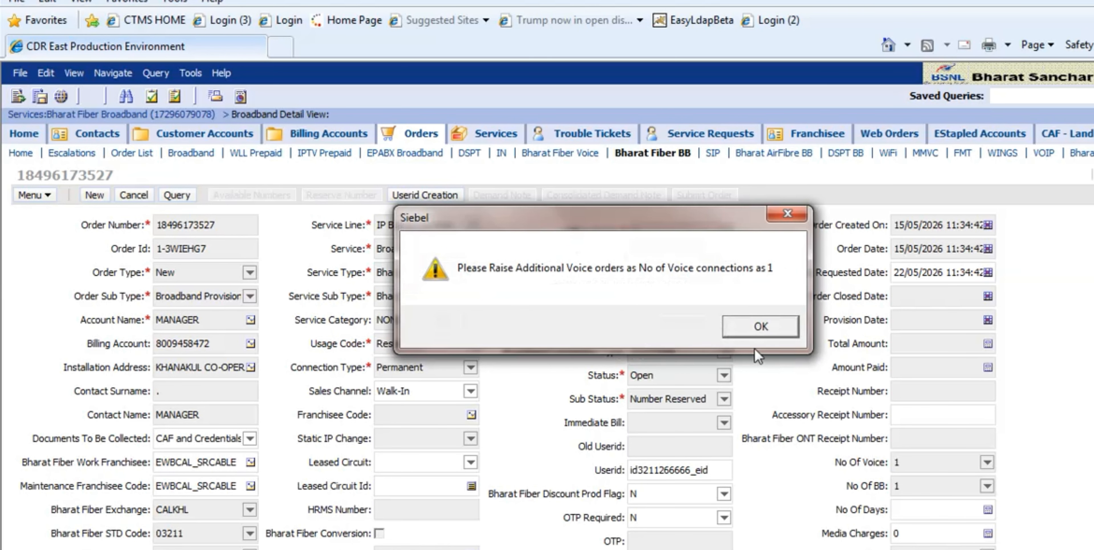
click(760, 326)
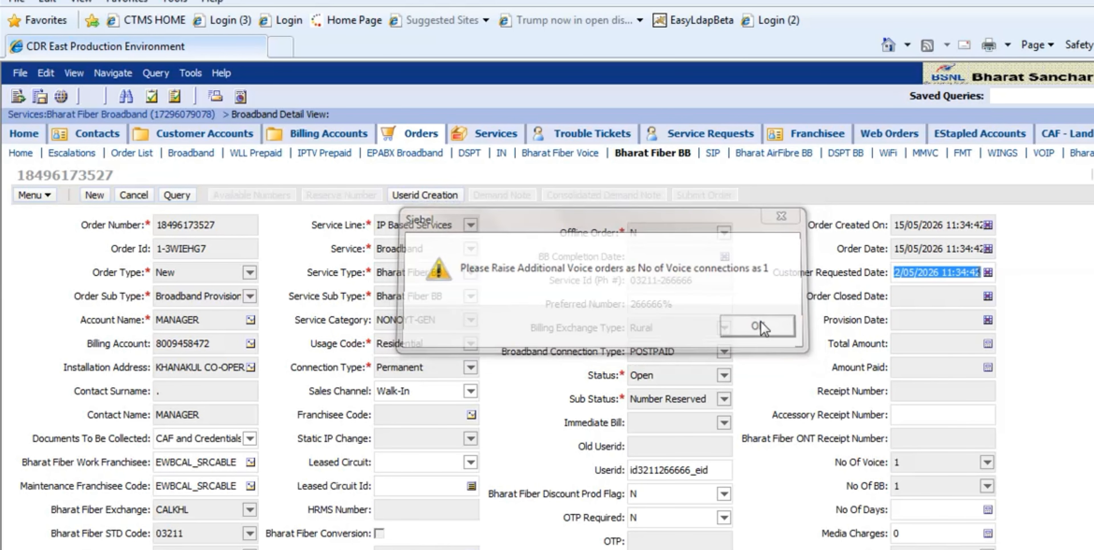
click(235, 463)
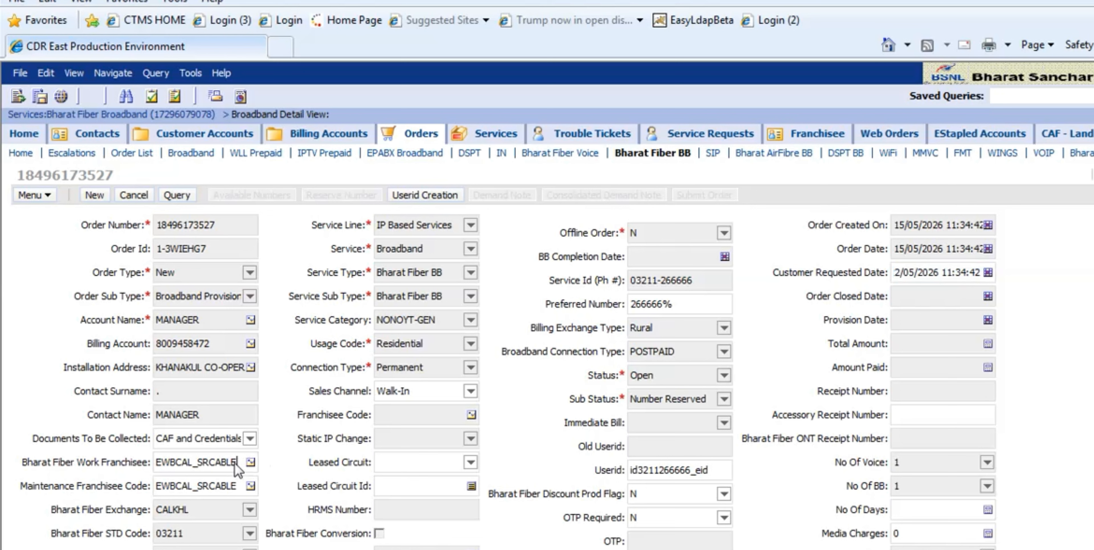
- Copy the broadband order's Bharat Fiber Work Franchisee code and create an additional voice order from its line item
drag(219, 470, 169, 491)
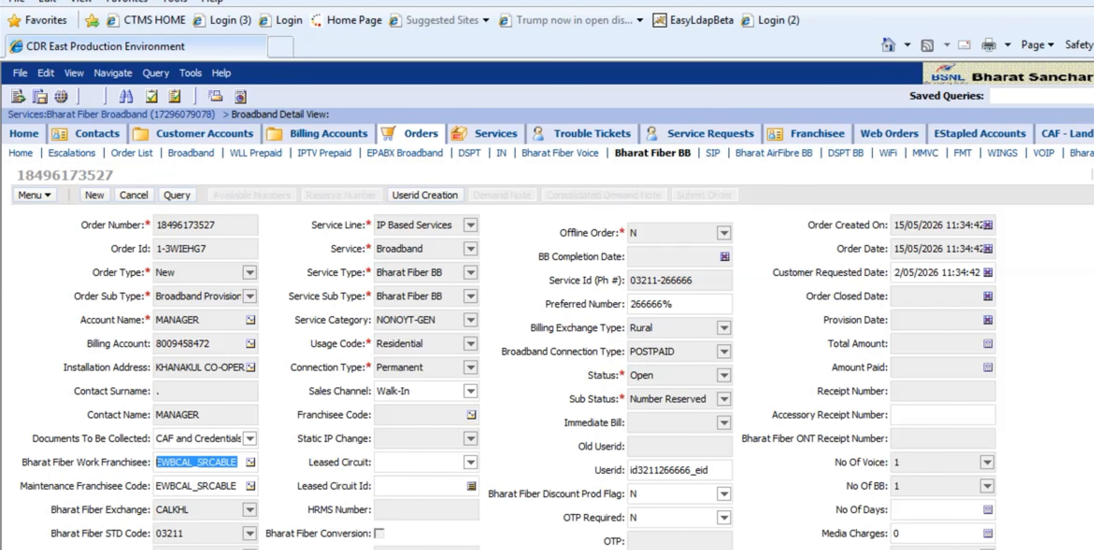
scroll(254, 387, down, 7)
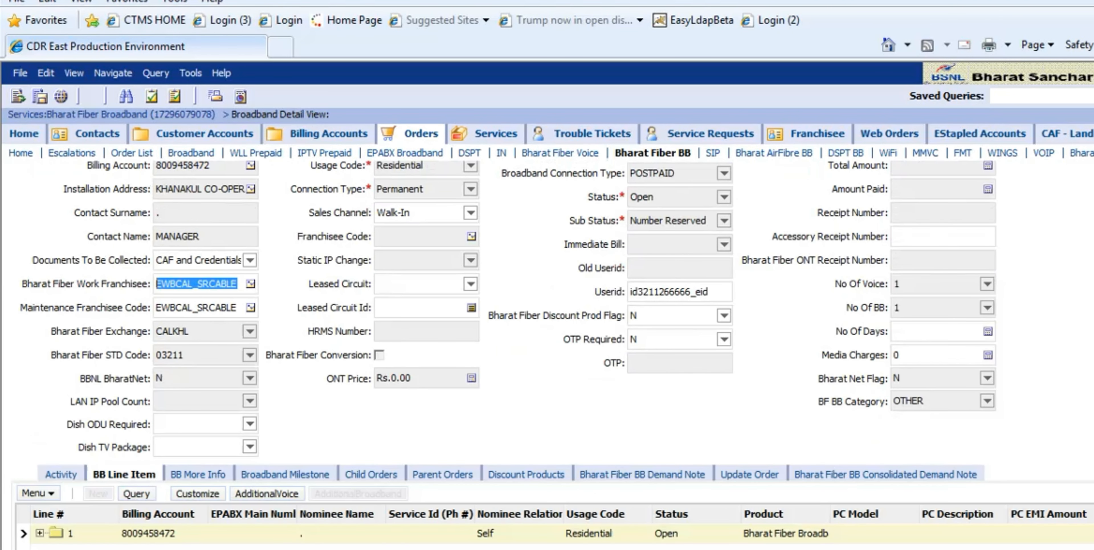
click(253, 380)
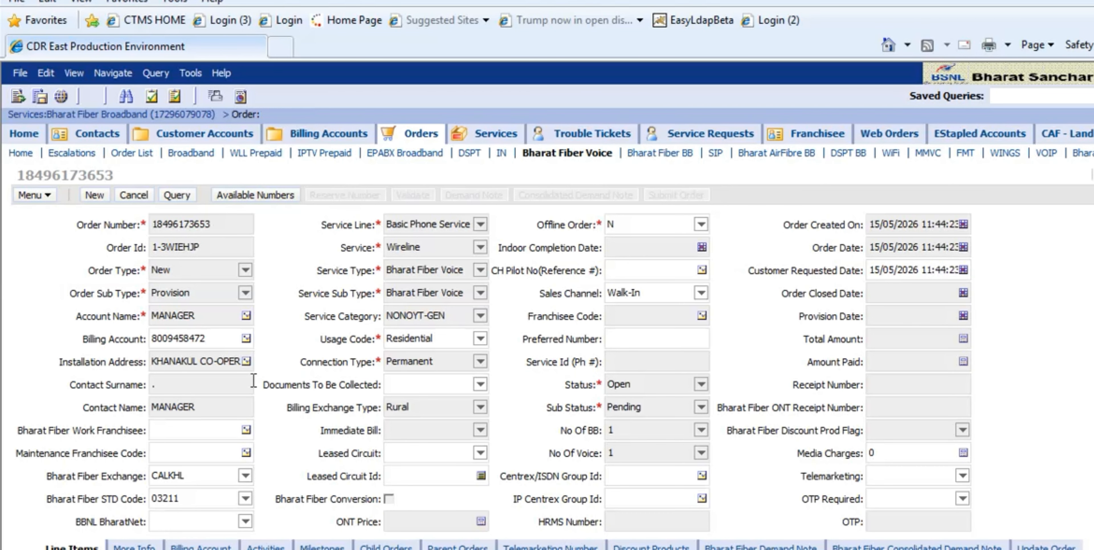
- Fill in the voice order's Bharat Fiber Work Franchisee and Maintenance Franchisee Code with EWBCAL_SRCABLE
click(178, 433)
text(EWBCAL_SRCABLE)
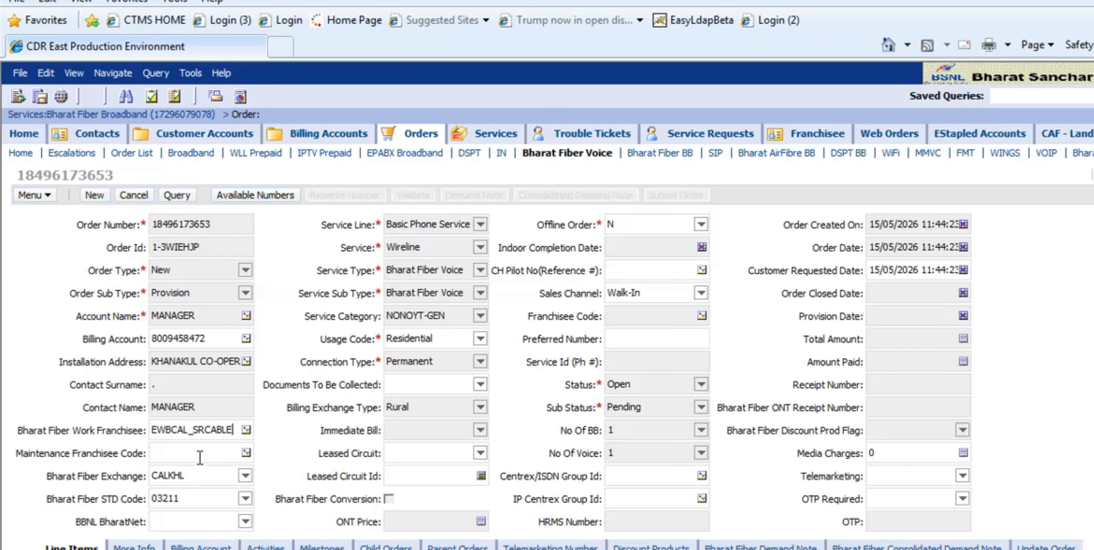
click(202, 445)
text(EWBCAL_SRCABLE)
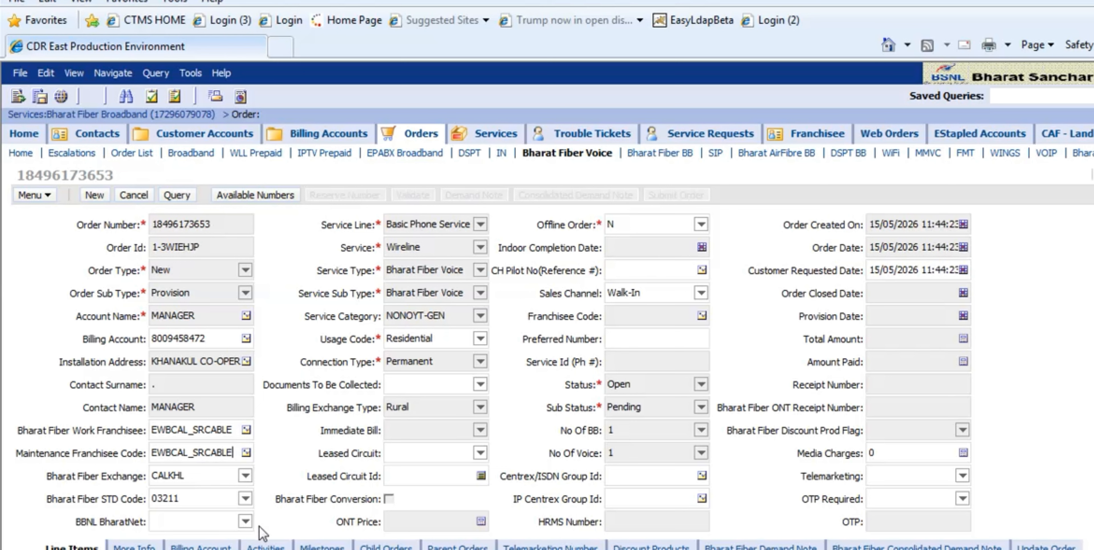
- Set the voice order's Documents To Be Collected to CAF and Credentials, and both OTP Required and BBNL BharatNet to N
click(245, 522)
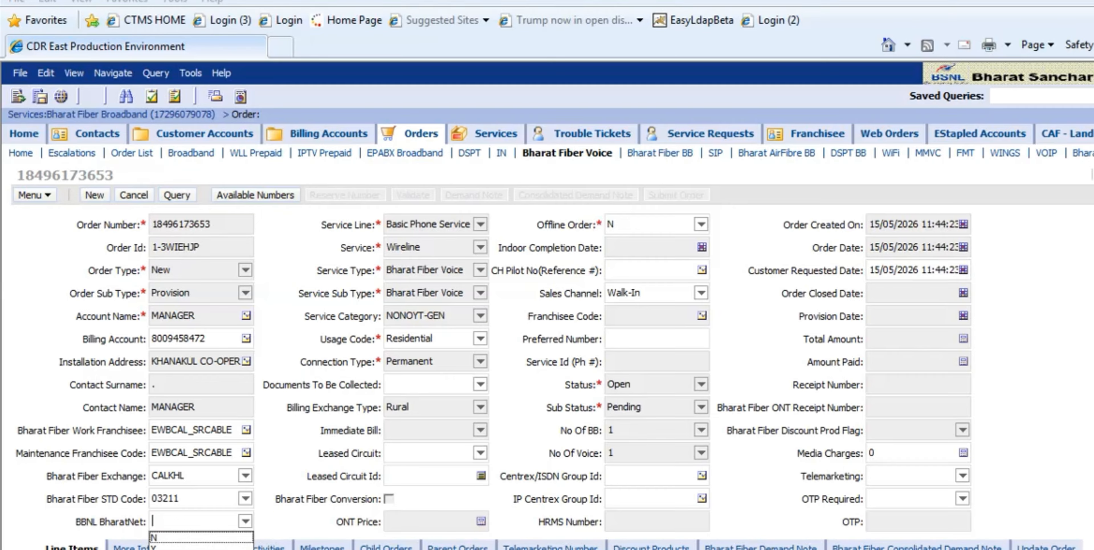
click(170, 547)
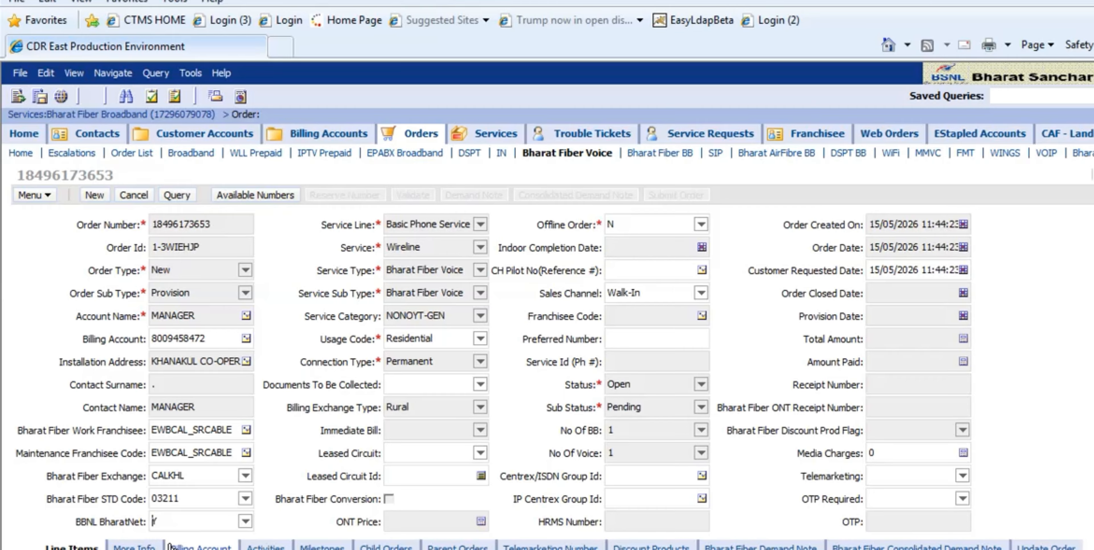
click(964, 499)
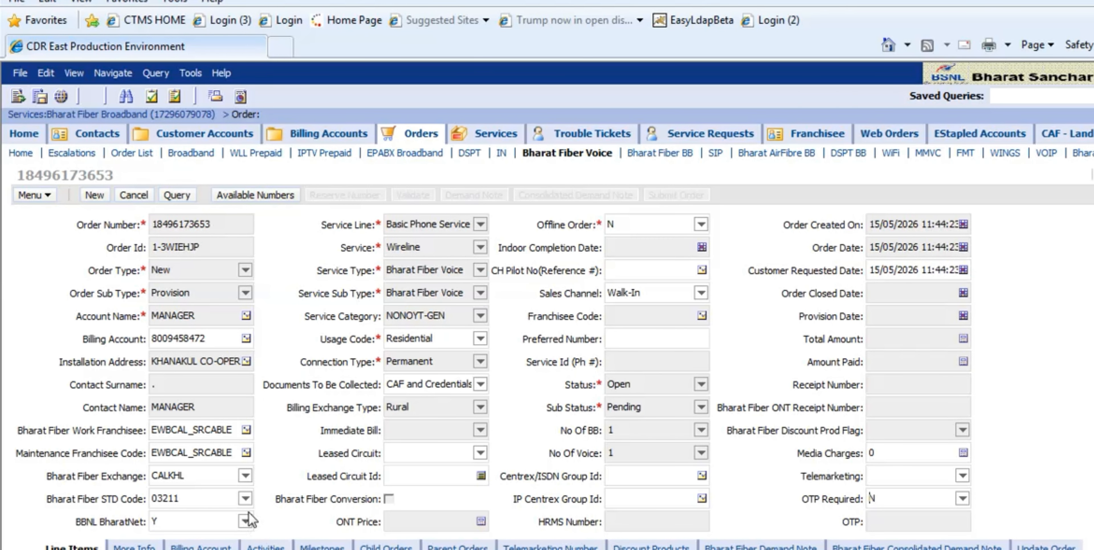
click(250, 525)
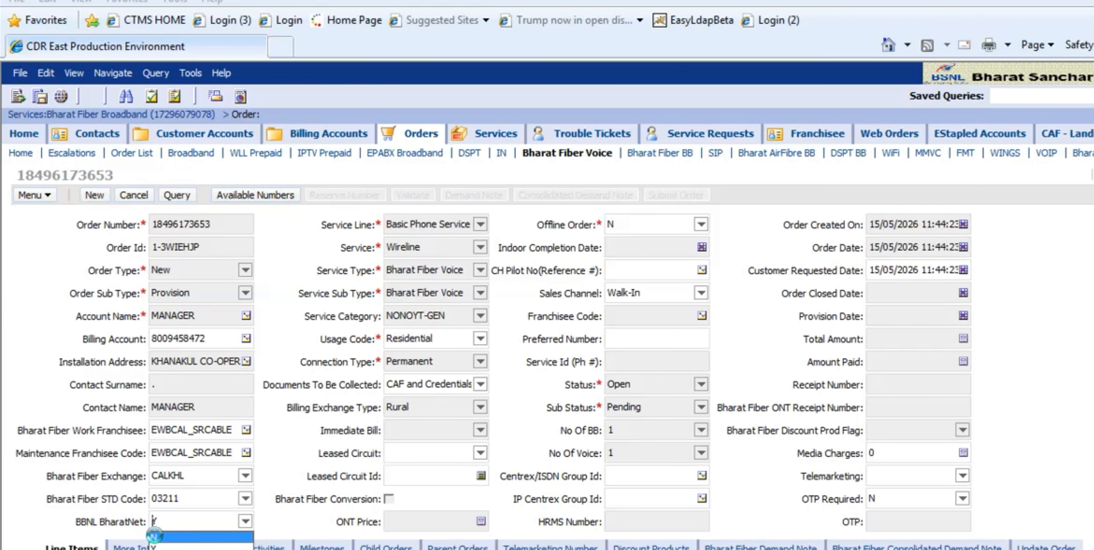
click(157, 538)
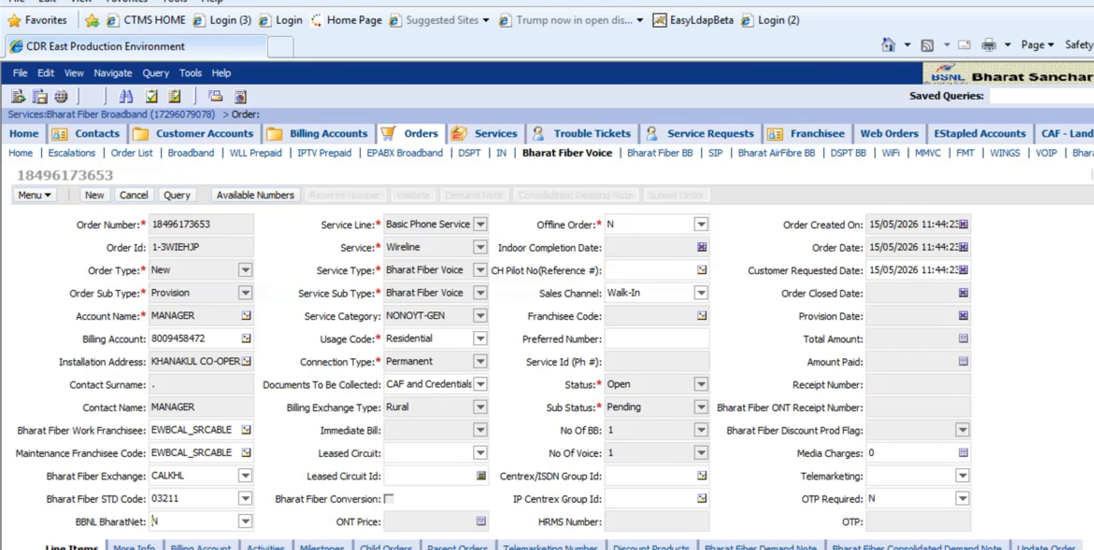
- Add a line item to the voice order with nominee name "." and nominee relation Self
scroll(548, 356, down, 5)
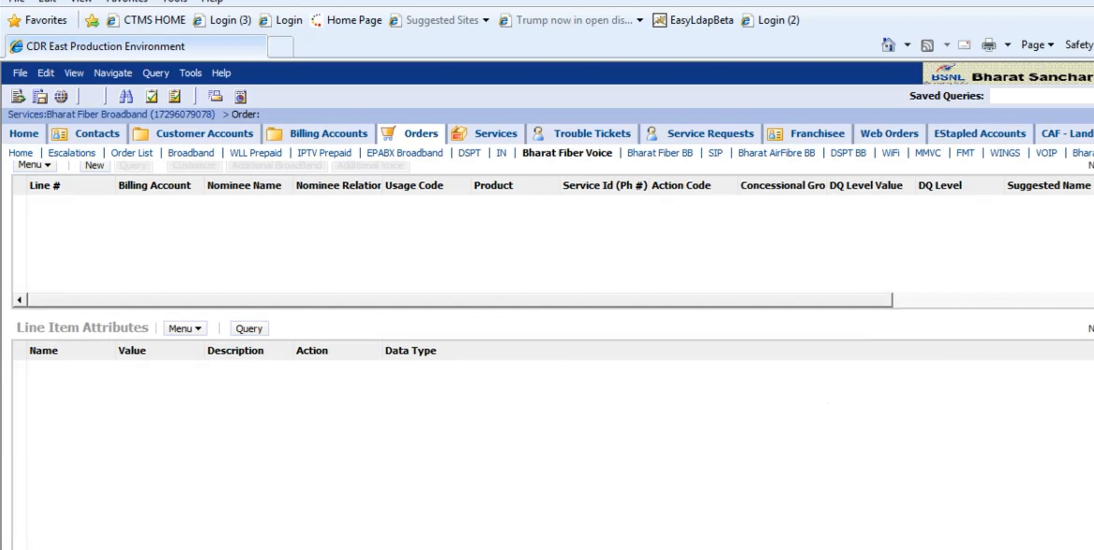
scroll(264, 369, up, 5)
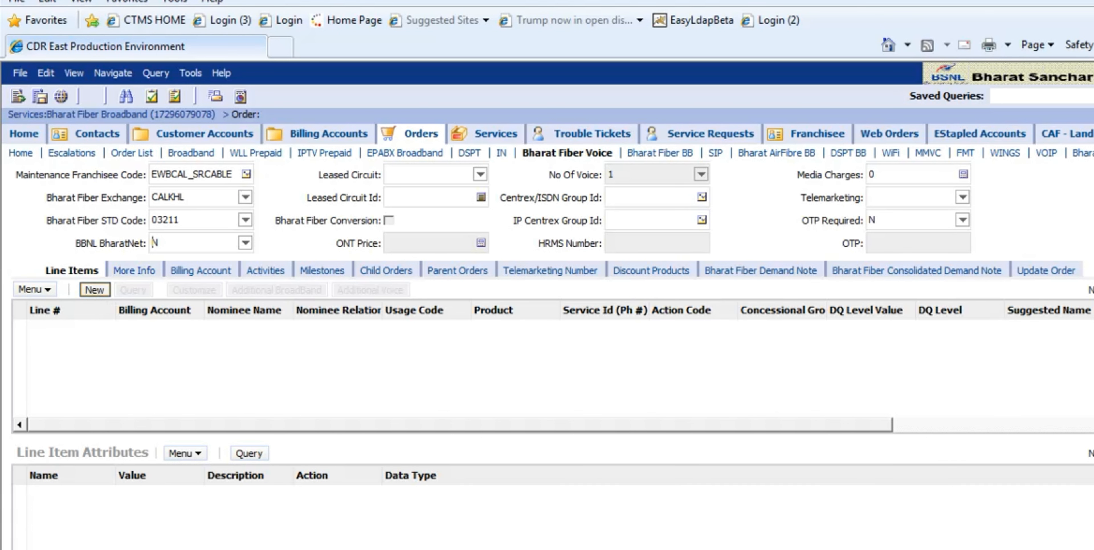
click(93, 291)
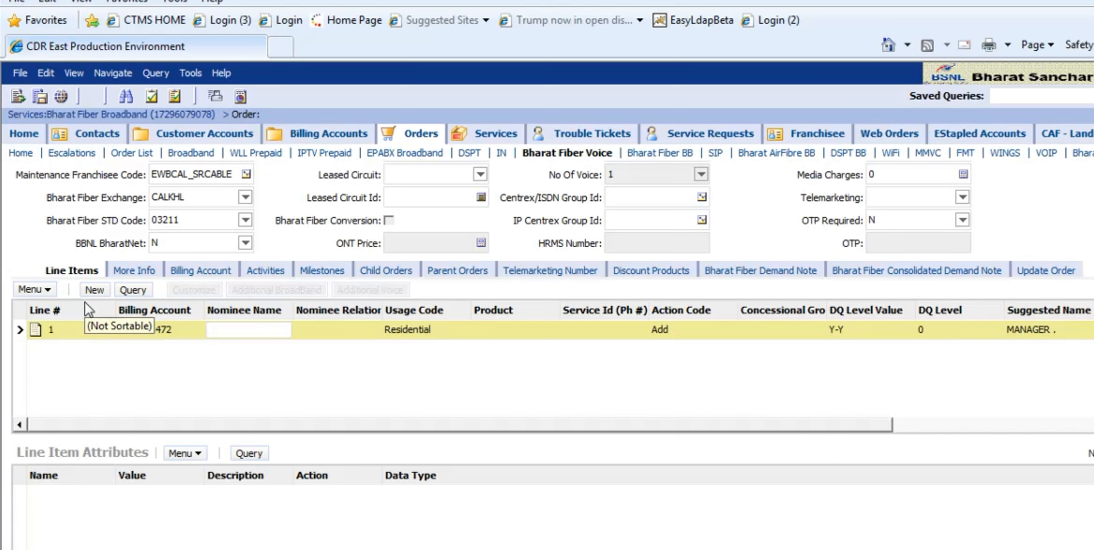
text(.)
click(371, 332)
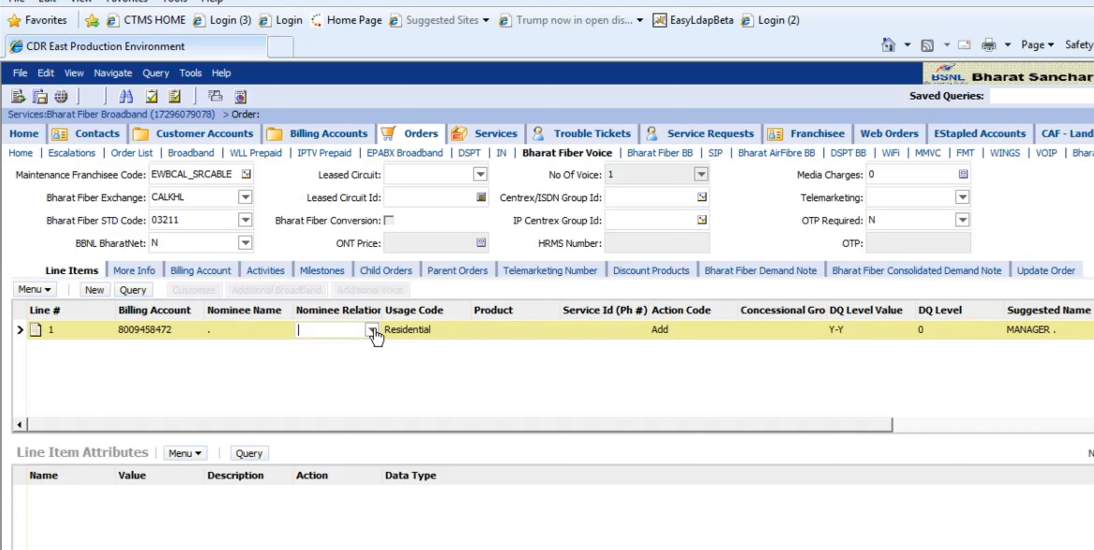
click(373, 329)
drag(372, 368, 365, 439)
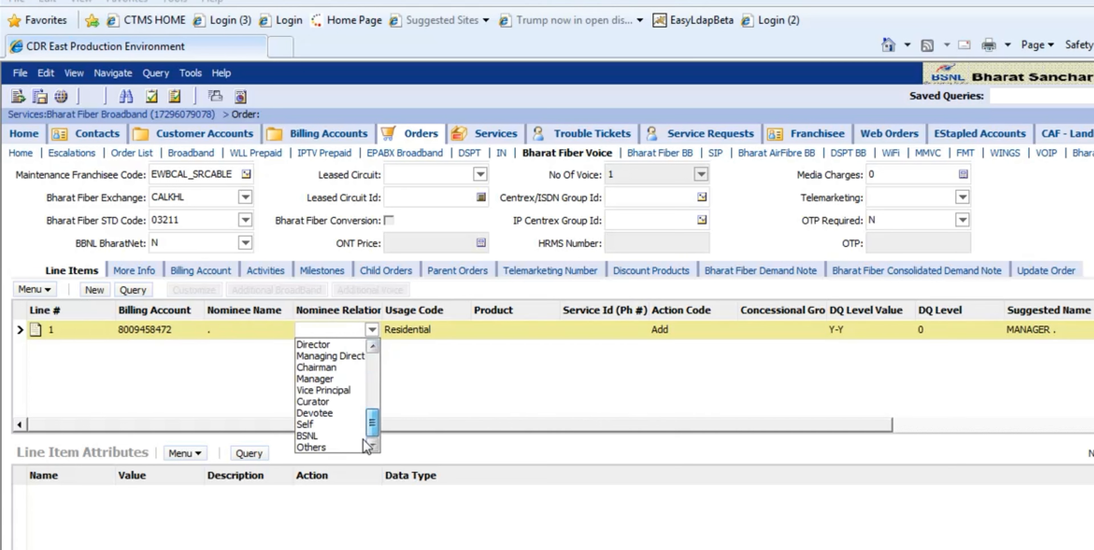
click(298, 436)
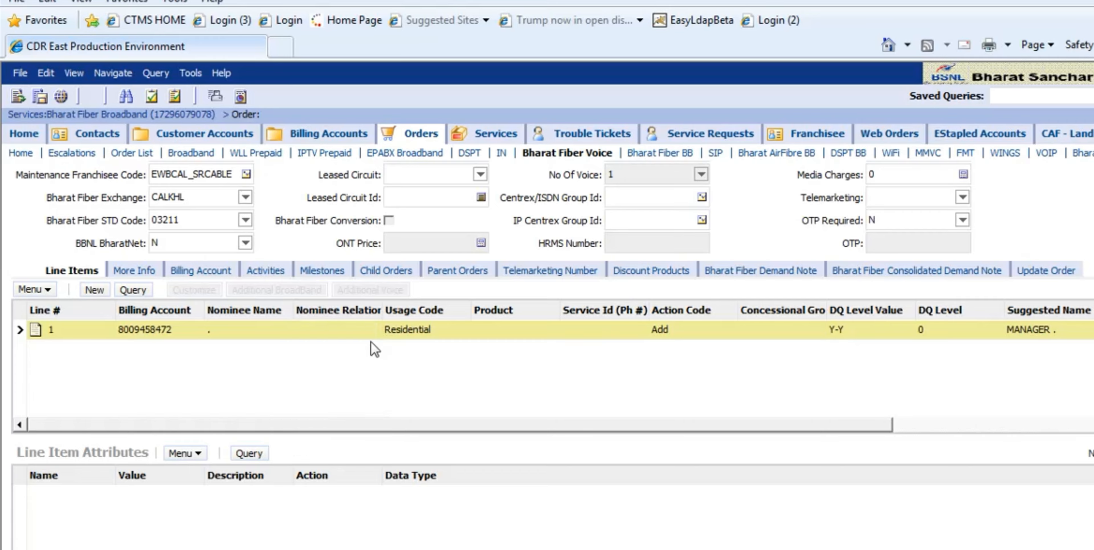
click(350, 332)
click(372, 330)
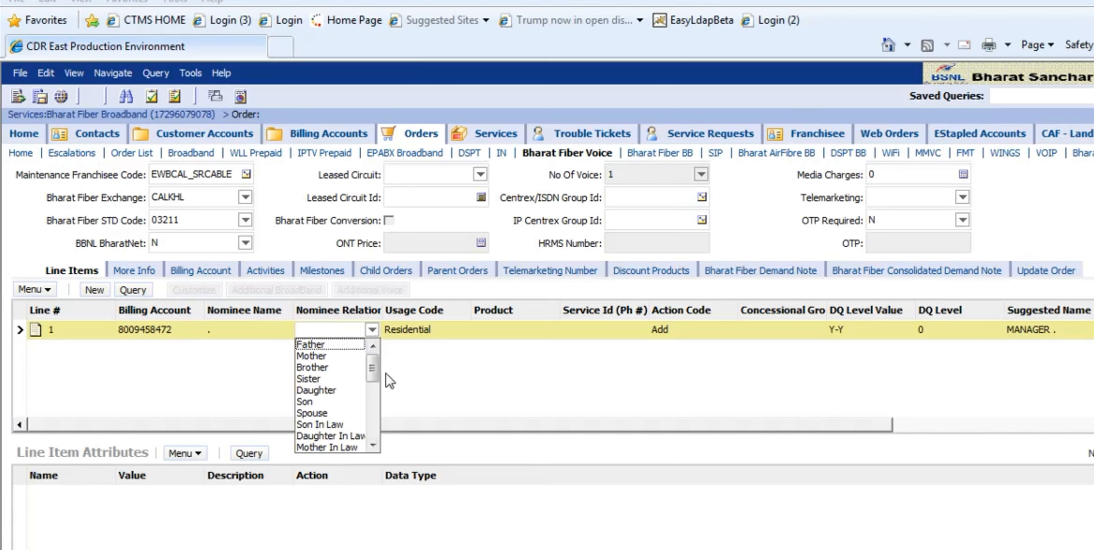
drag(372, 373, 370, 431)
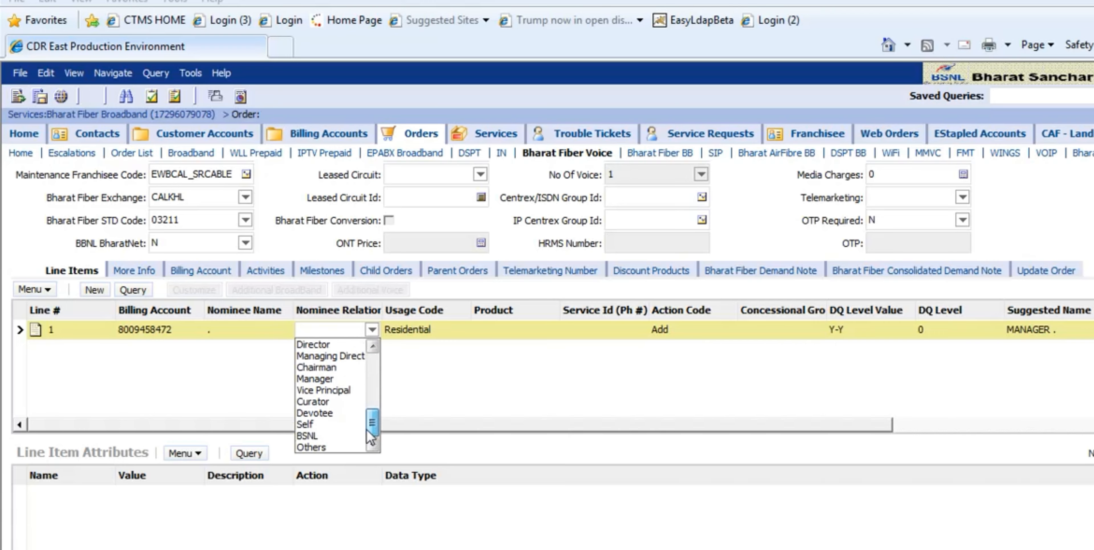
click(324, 424)
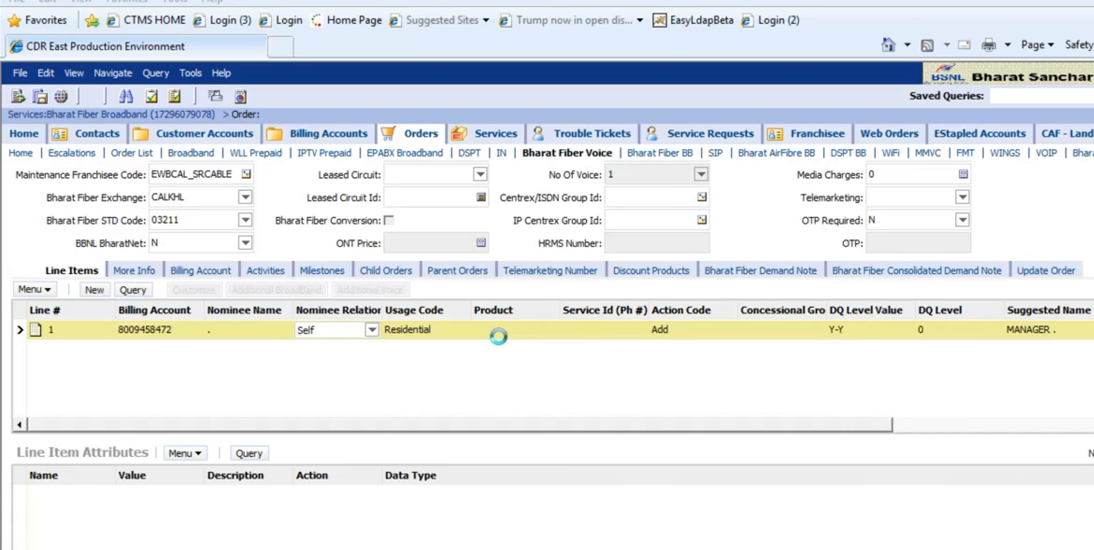
- Assign the Bharat Fiber Voice product to the voice order's line item
click(509, 330)
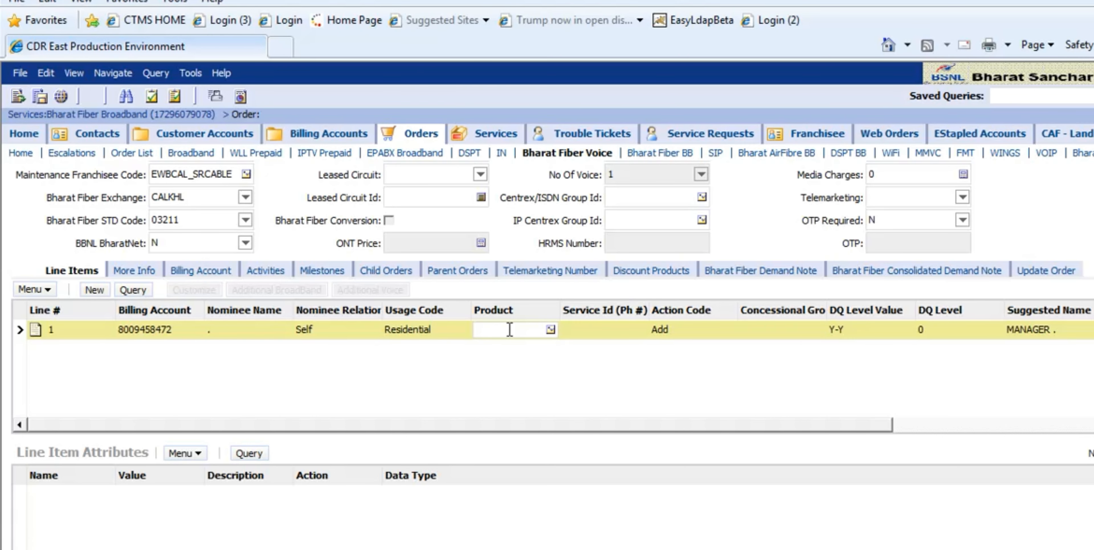
click(550, 330)
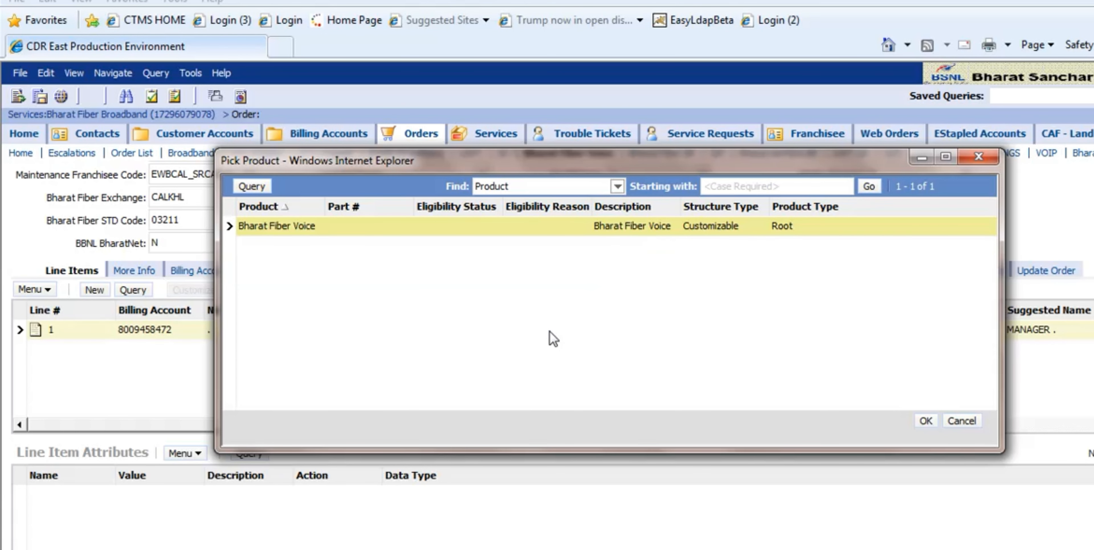
click(926, 422)
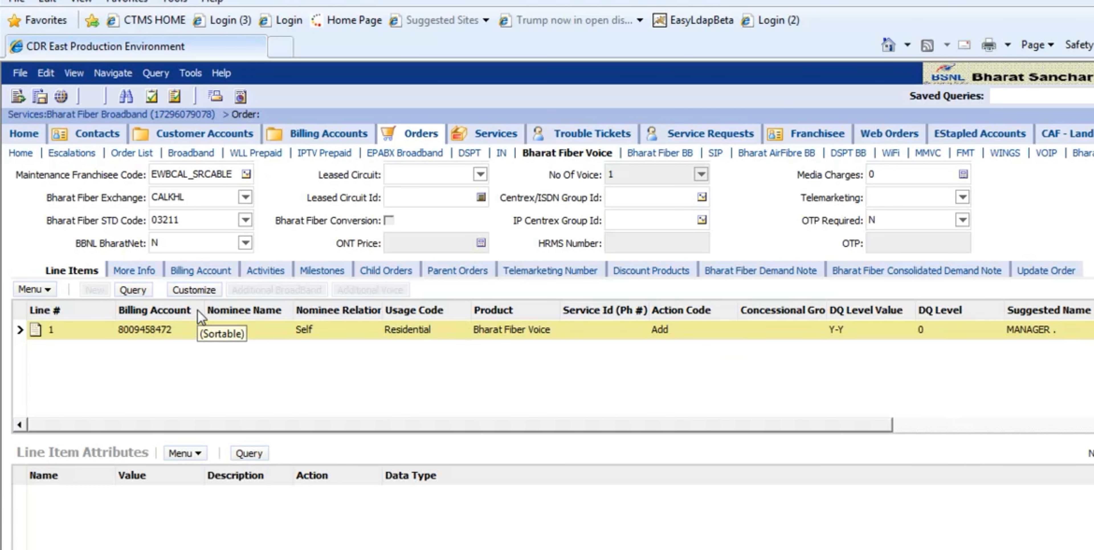
- Customize the Bharat Fiber Voice line item with the Fibre Basic Plus combo plan
click(200, 292)
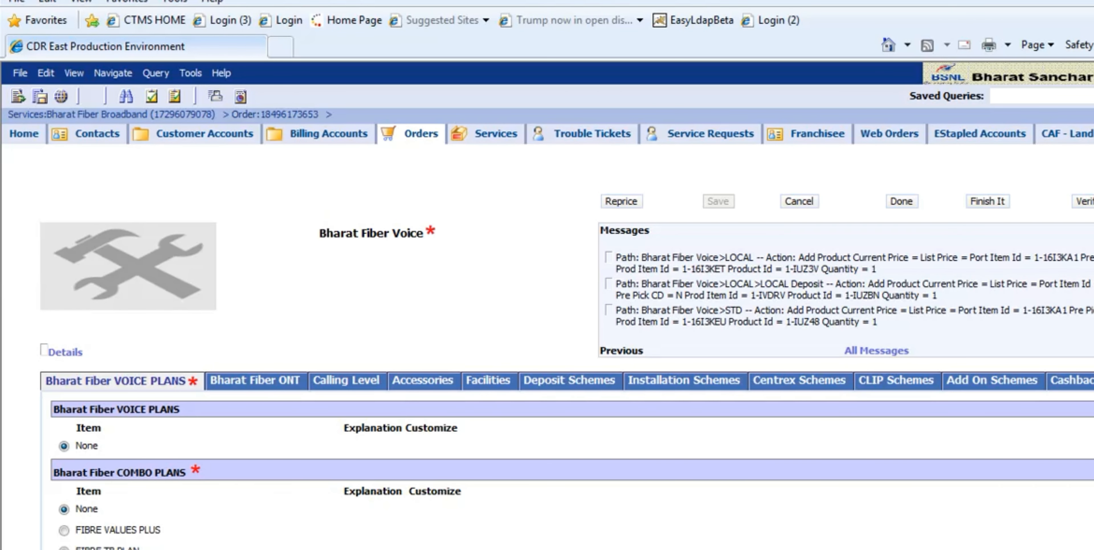
scroll(587, 477, down, 4)
scroll(587, 477, up, 2)
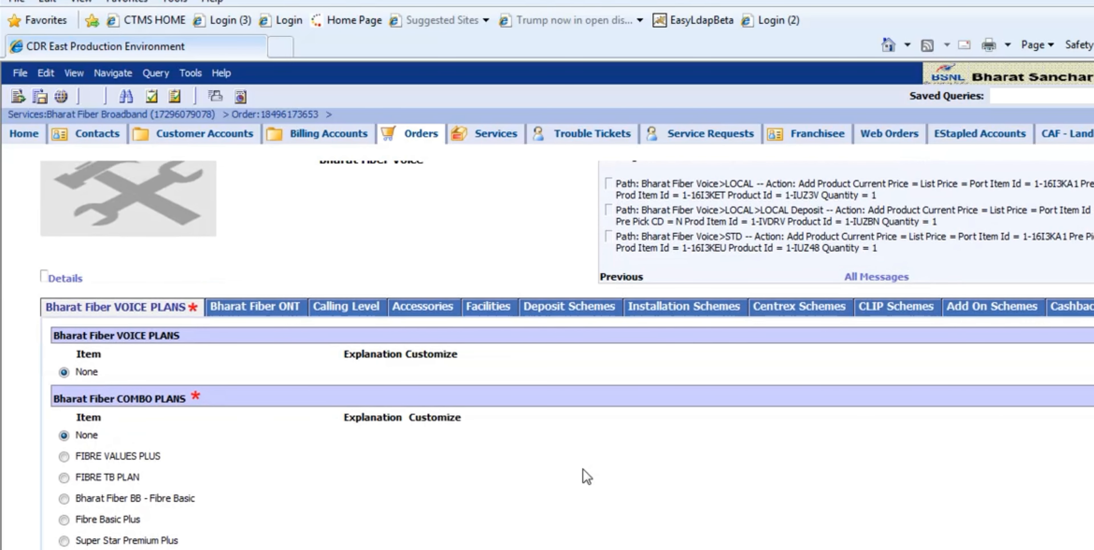
click(65, 519)
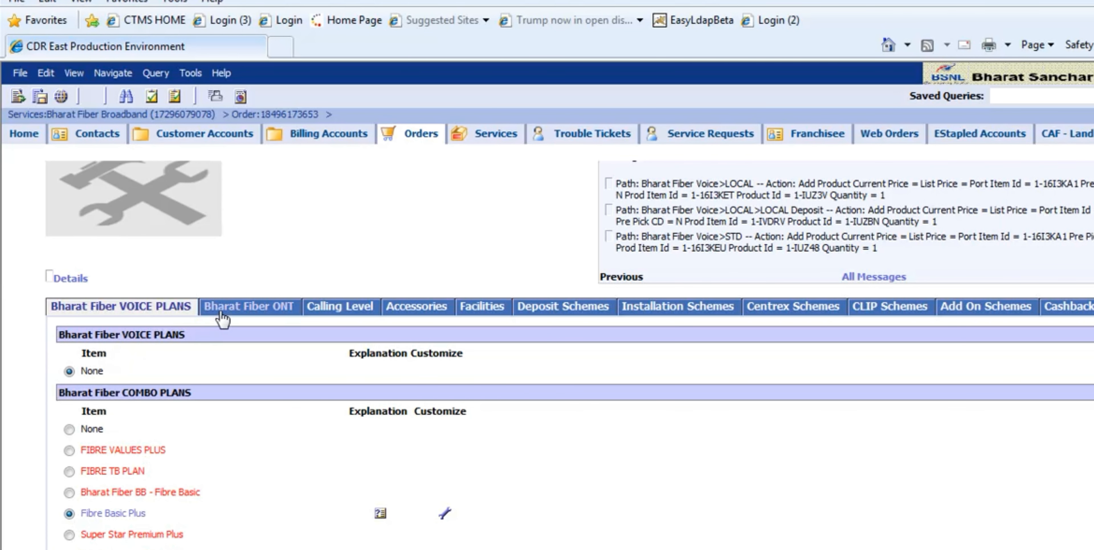
- Choose Bharat Fiber ONT Type - WIFI Enabled for the voice product and open its ONT acquisition type choices
click(221, 314)
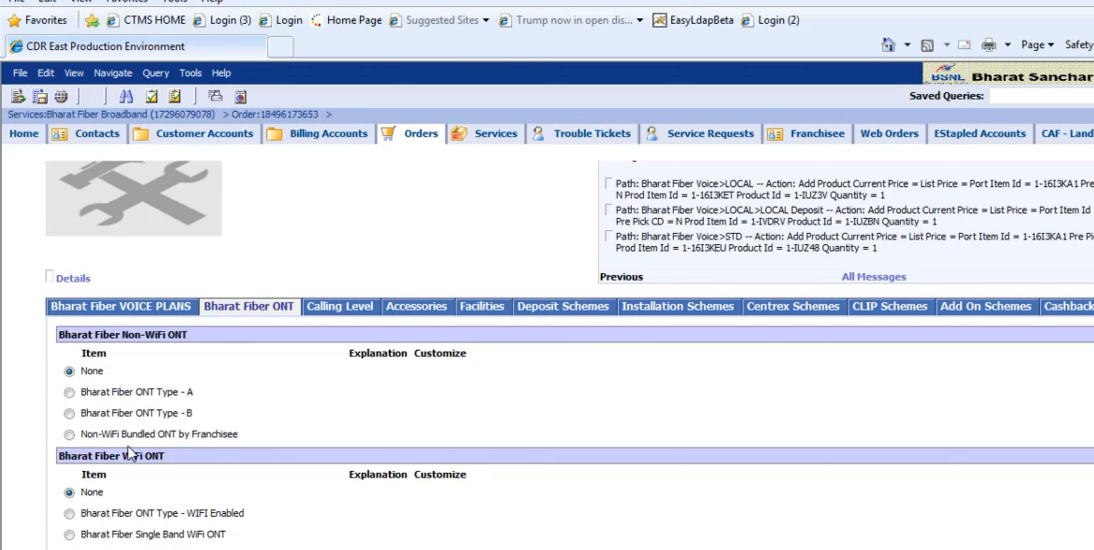
click(69, 512)
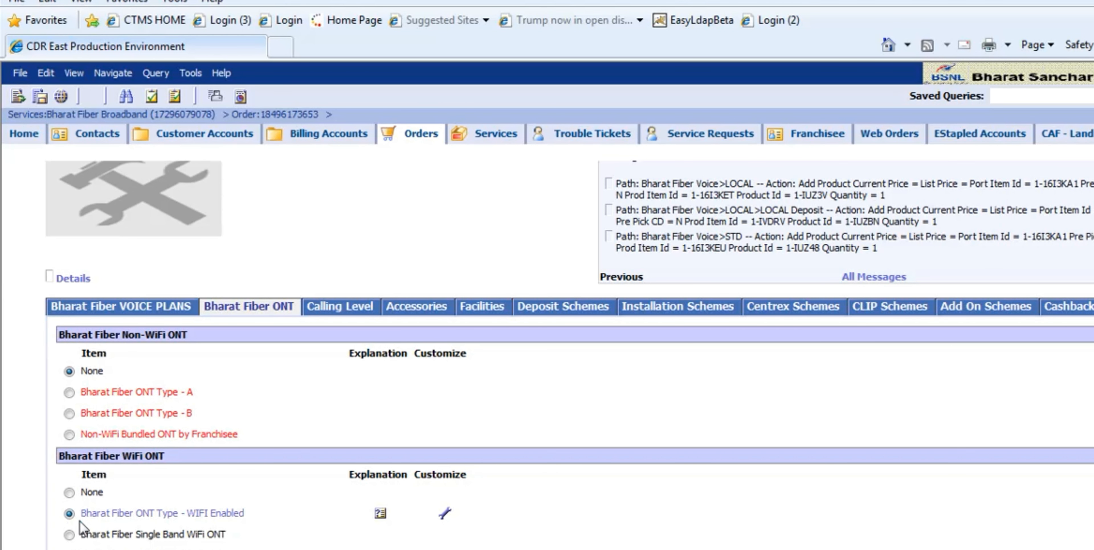
click(99, 514)
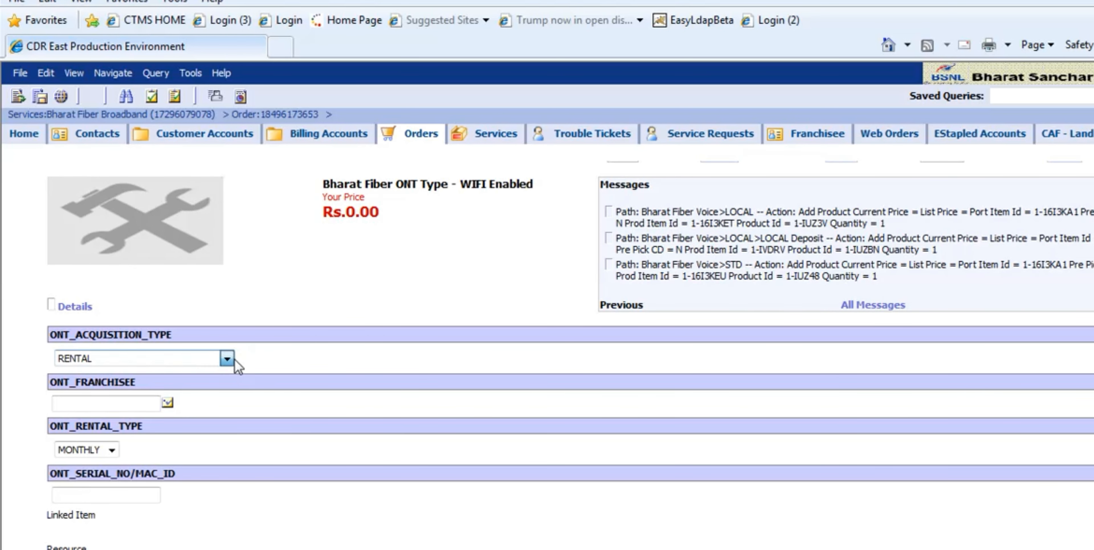
click(233, 359)
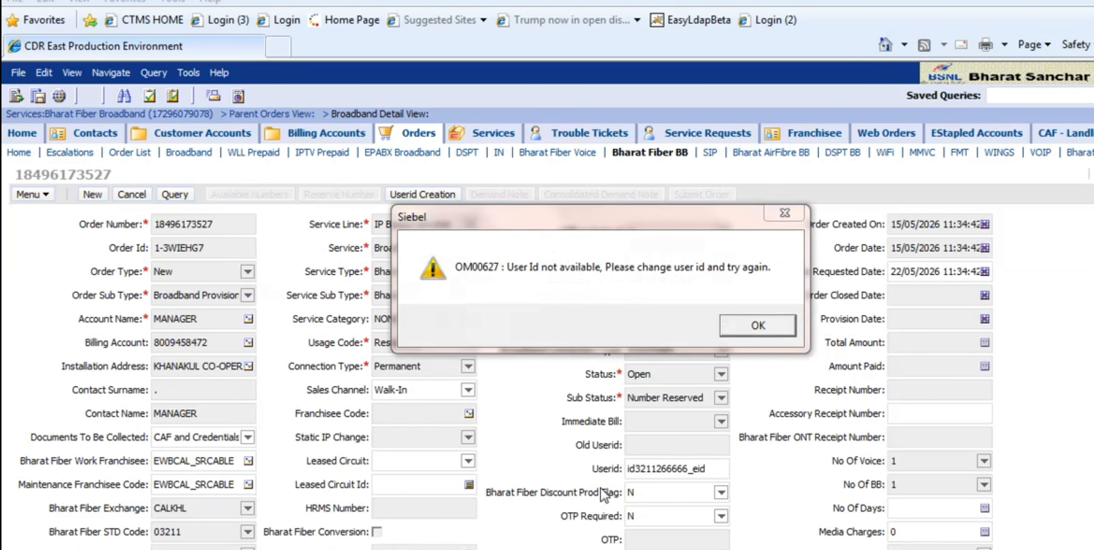
- Dismiss the user ID message on the broadband order and change the prefix of its Userid to "ms"
click(738, 326)
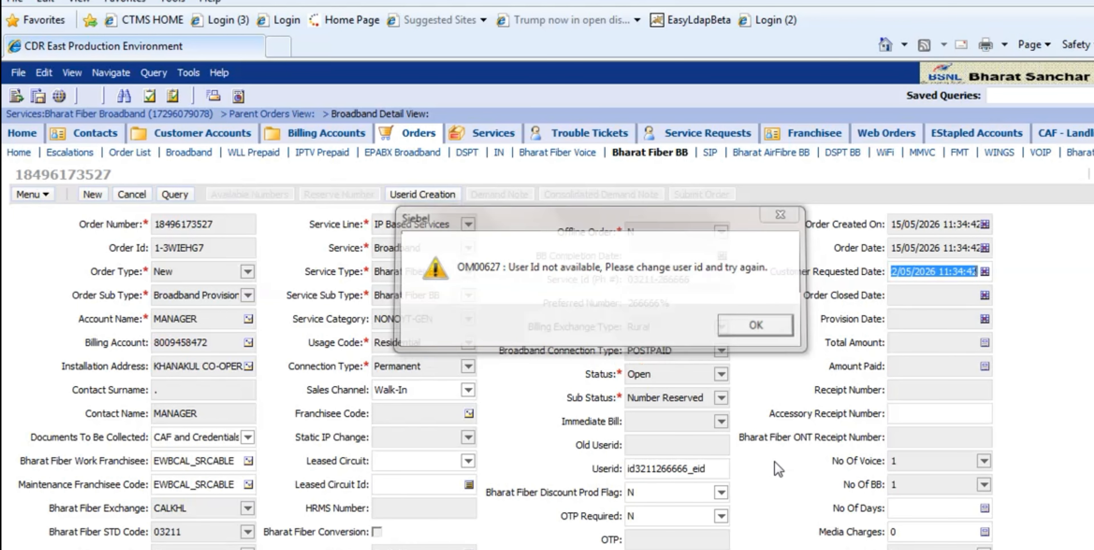
drag(635, 469, 630, 469)
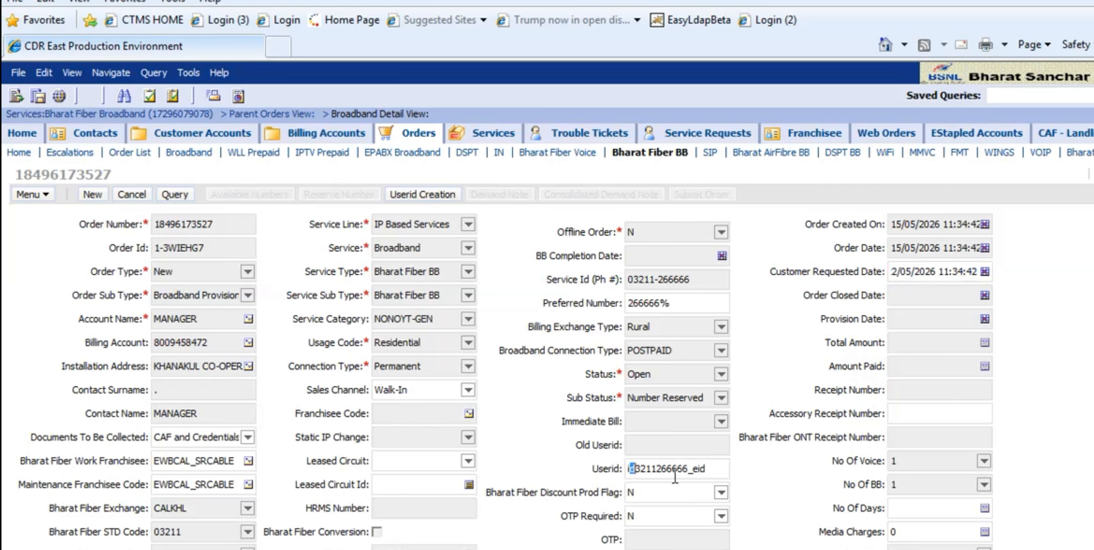
key(BackSpace)
key(BackSpace)
text(n)
key(BackSpace)
text(ms)
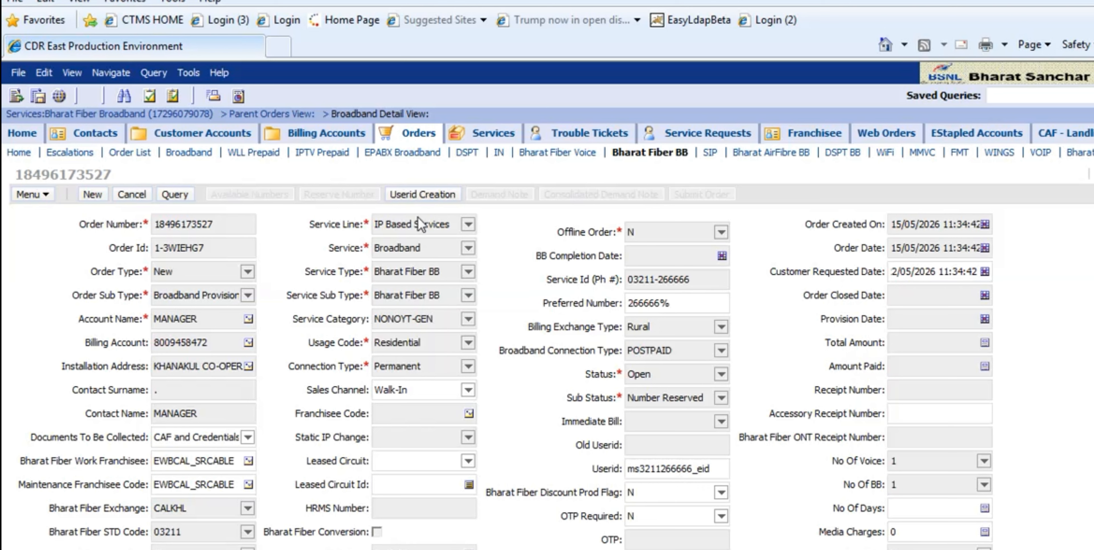
- Run Userid Creation for the broadband order with the changed Userid, accepting the registered mobile number
click(419, 196)
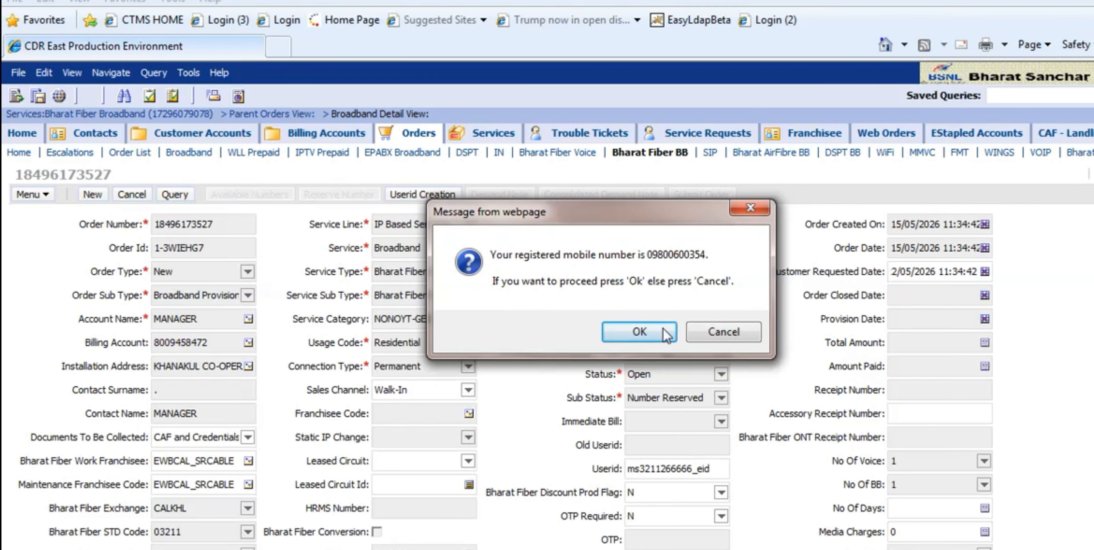
click(641, 335)
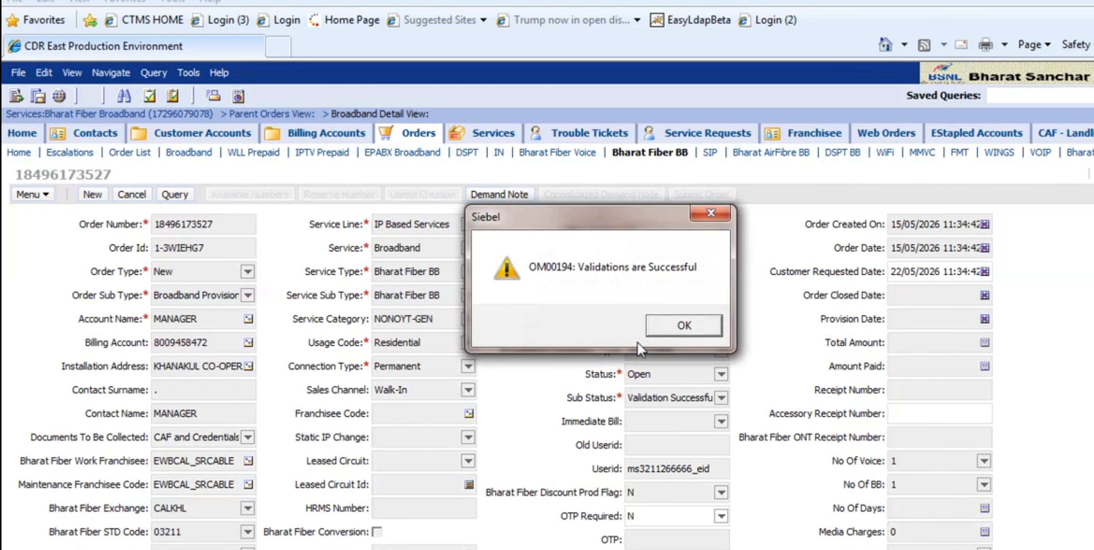
click(719, 325)
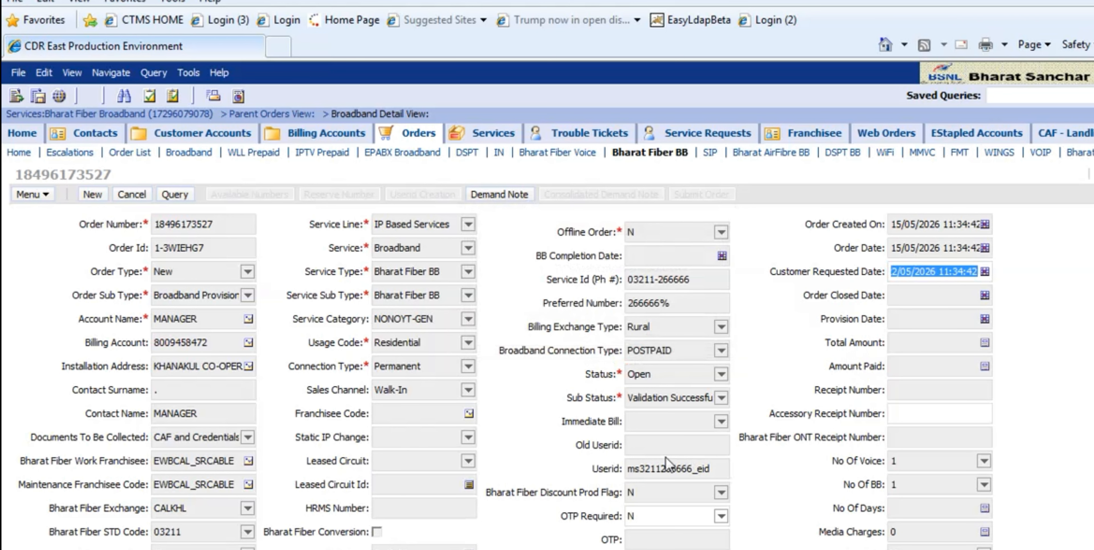
- Request the demand note for the broadband order, dismiss the message, and generate its consolidated demand note
click(495, 193)
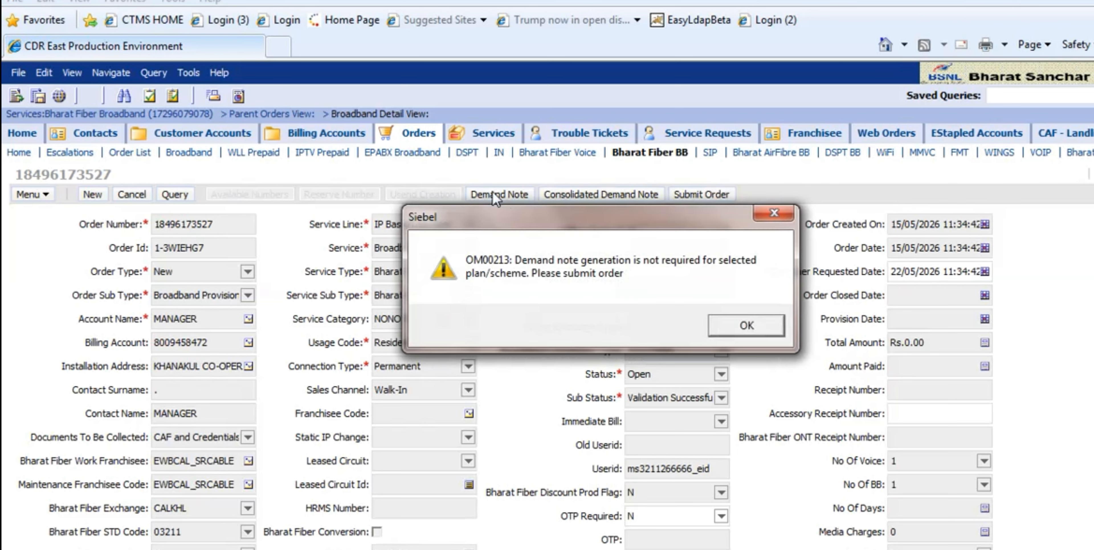
click(772, 323)
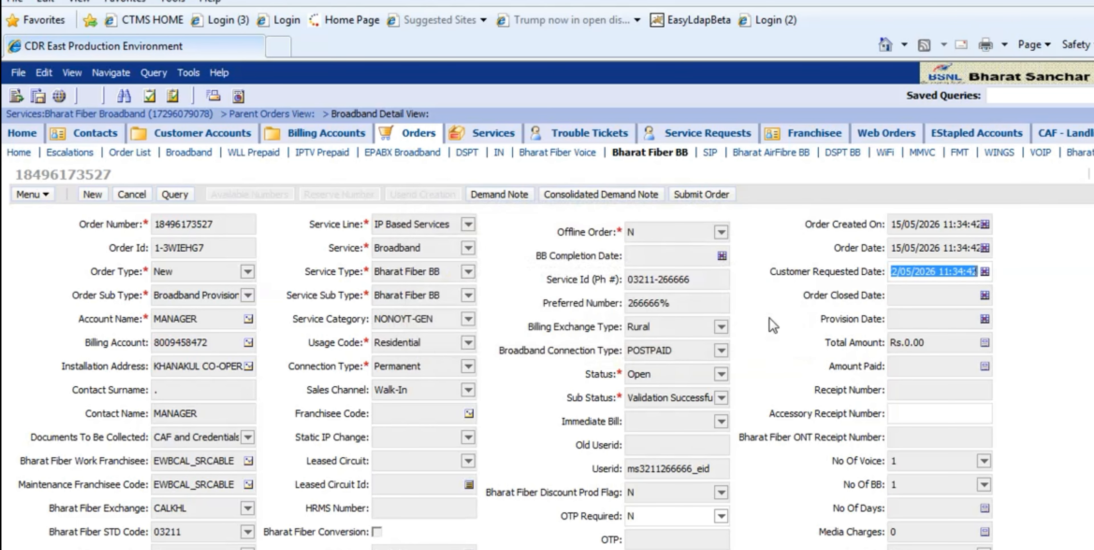
click(596, 194)
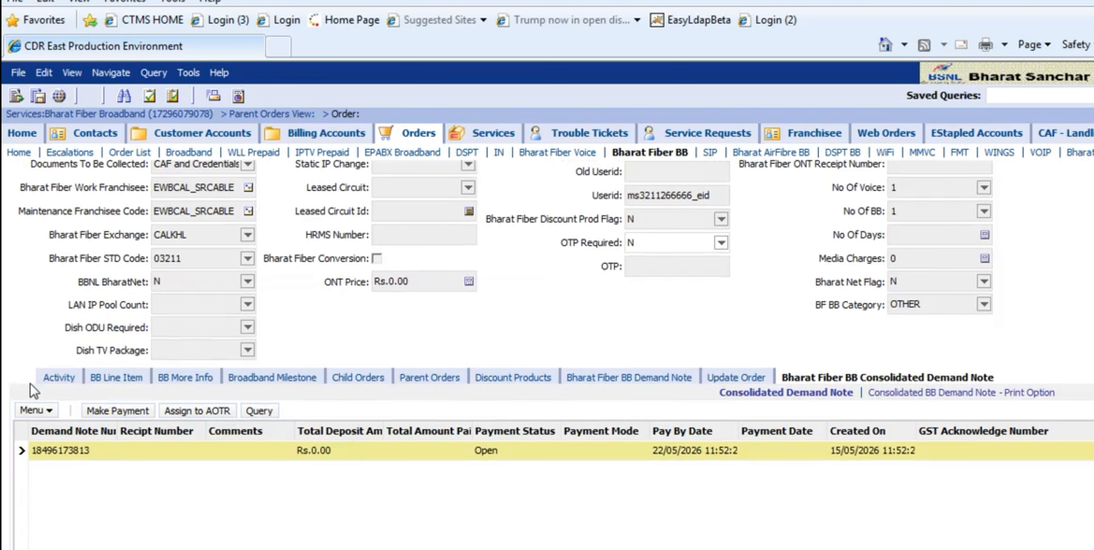
- Approve the open Bharat Fiber BB rent activity and submit the broadband order, acknowledging the submission message
click(62, 379)
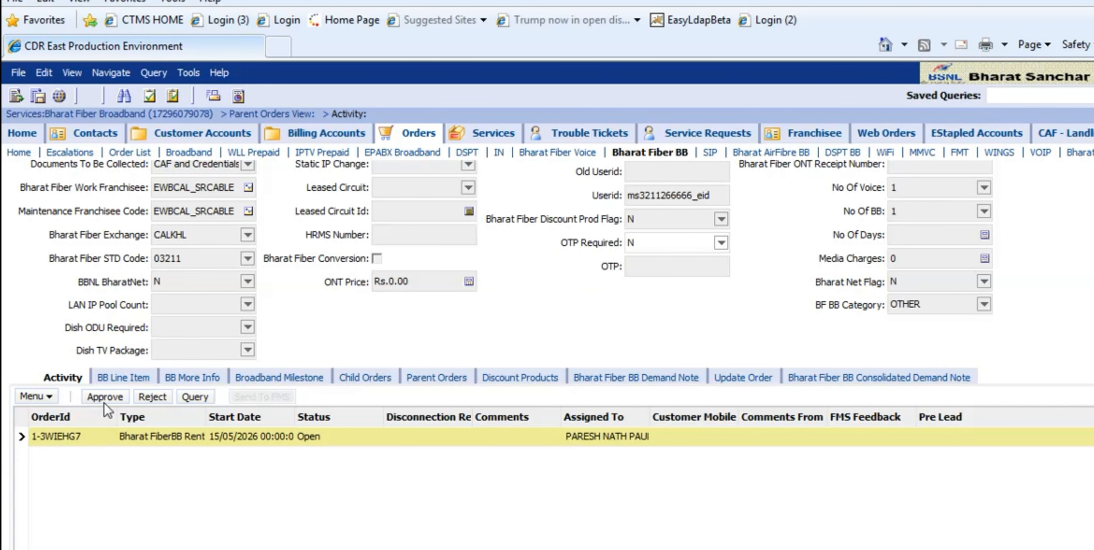
click(106, 397)
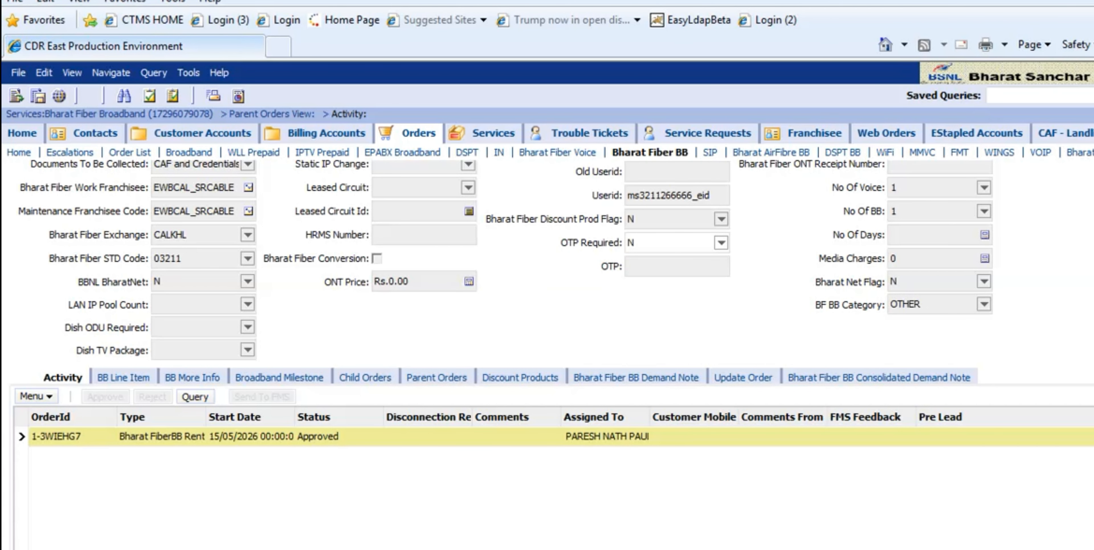
scroll(942, 254, up, 4)
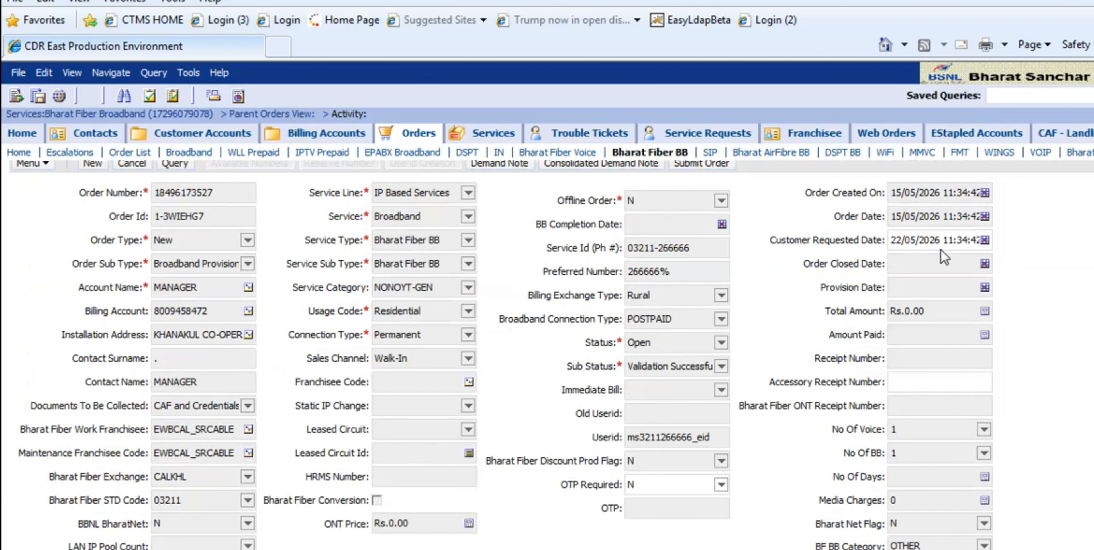
scroll(869, 260, up, 1)
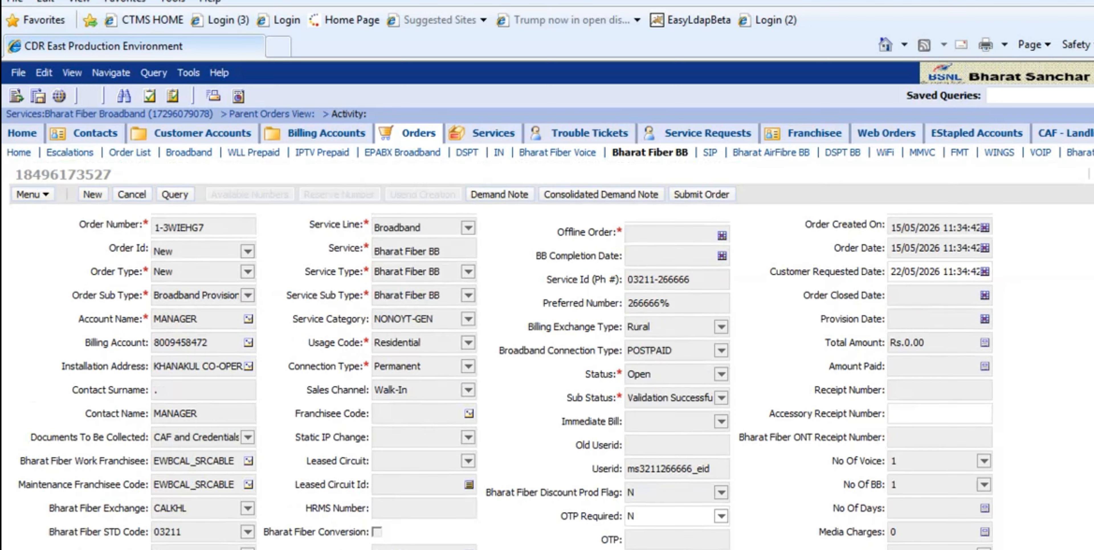
click(702, 195)
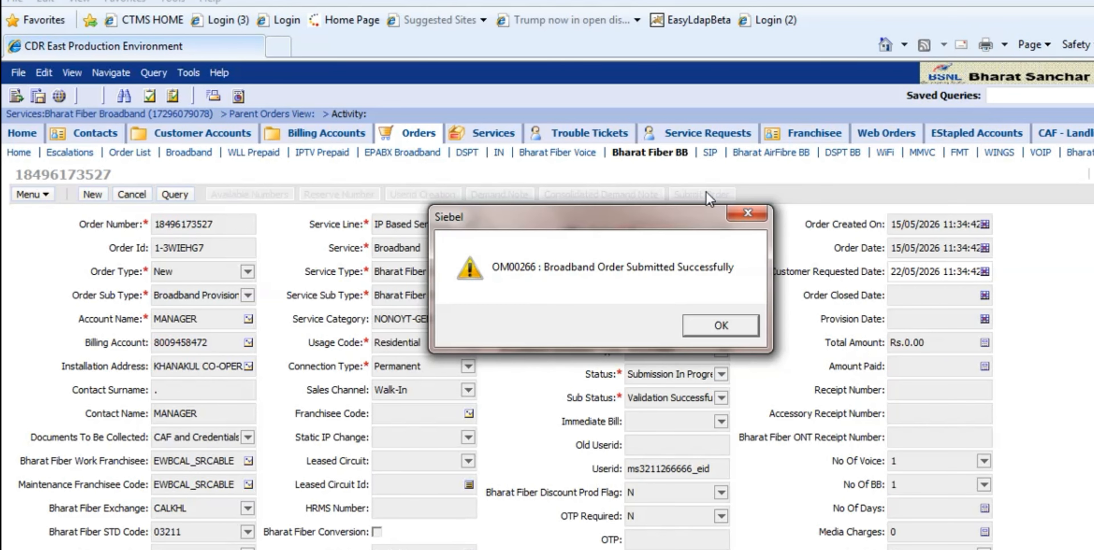
click(721, 326)
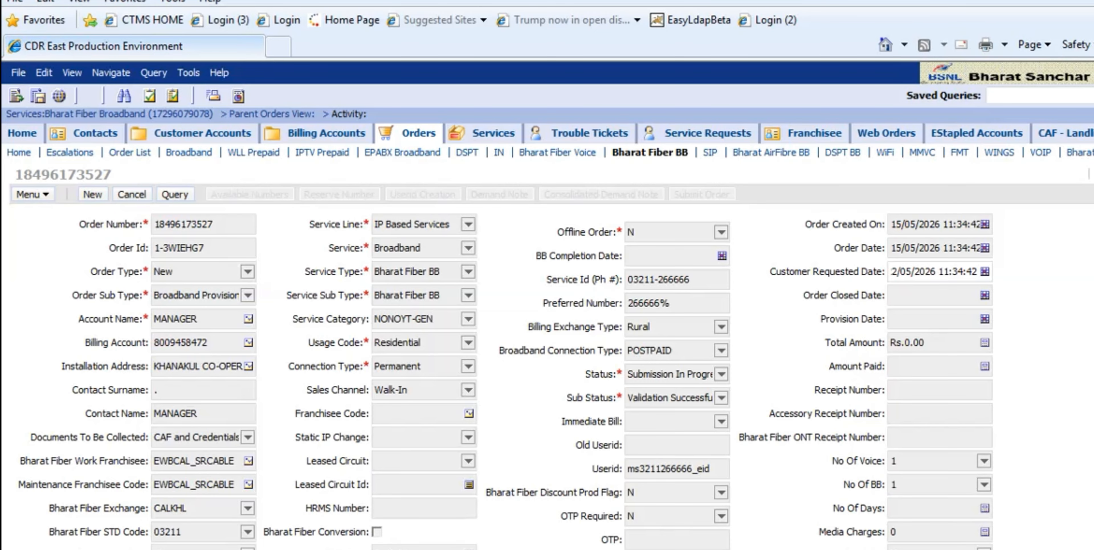
- Check the status of the broadband order's child voice order
scroll(607, 450, down, 6)
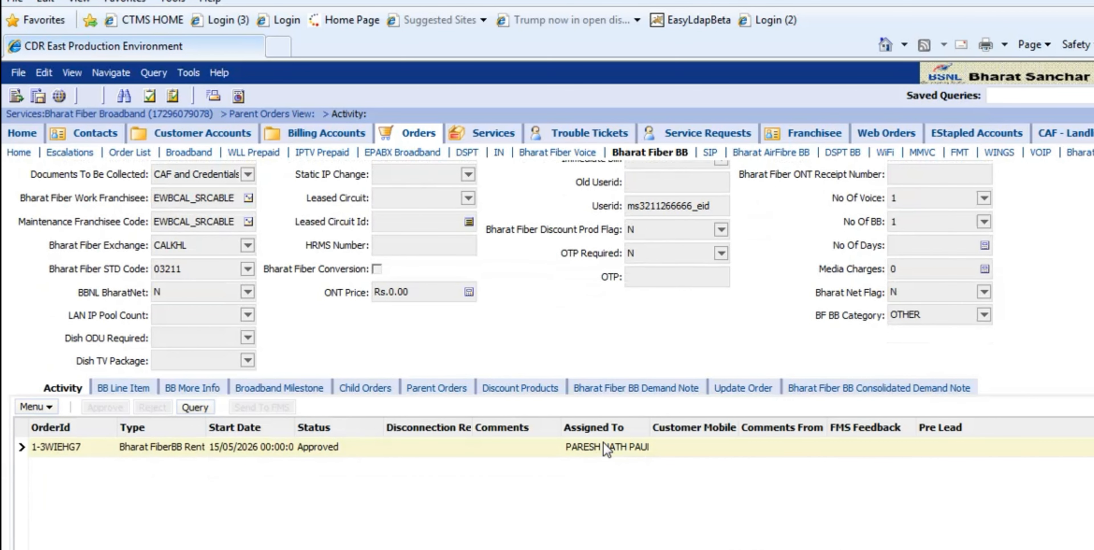
click(385, 386)
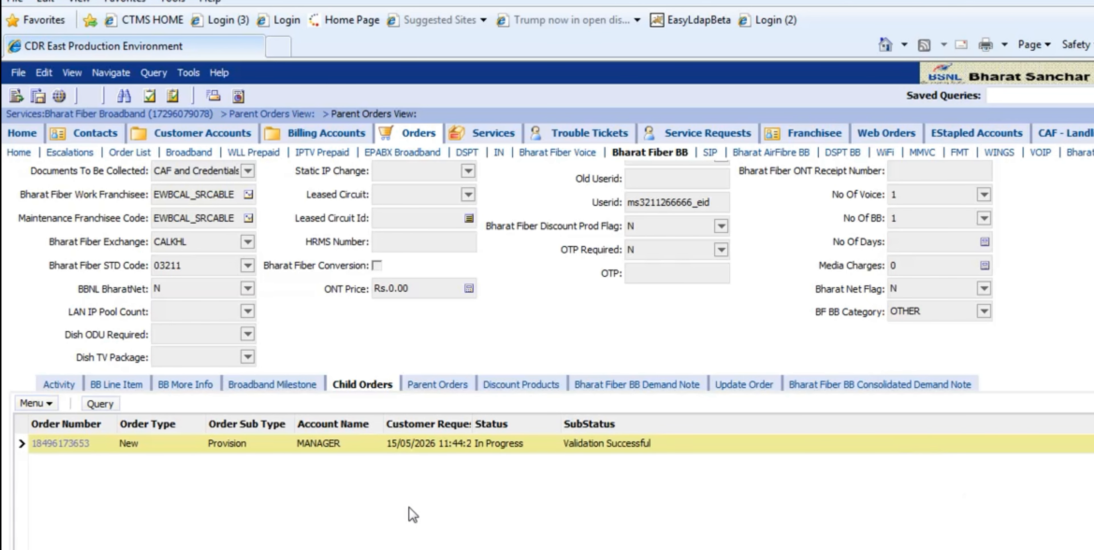
scroll(547, 318, up, 3)
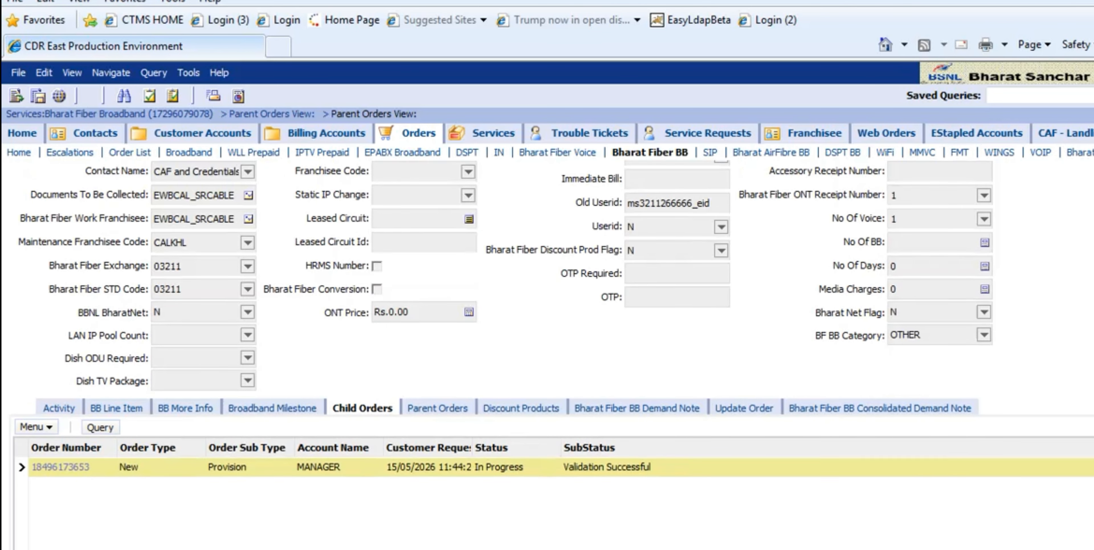